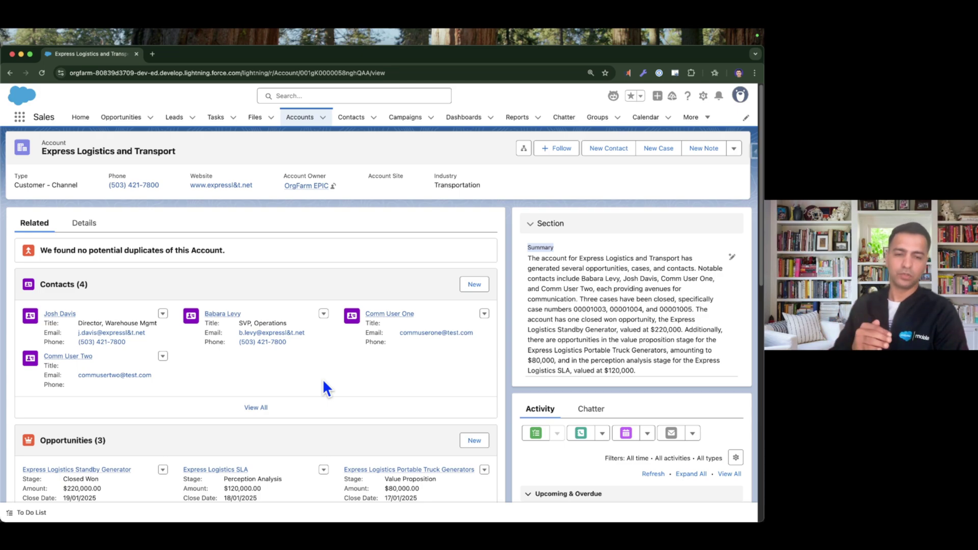
# - Review the existing Summary text, looking up the word 'Generators' and selecting the paragraph
pyautogui.rightClick(647, 350)
pyautogui.click(634, 373)
pyautogui.click(633, 373)
pyautogui.moveTo(528, 258); pyautogui.dragTo(655, 377)
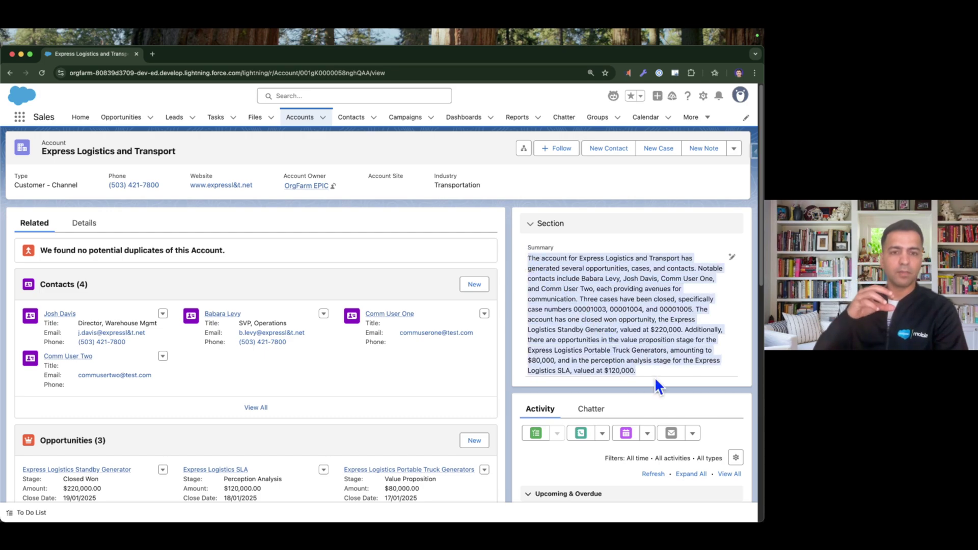
pyautogui.scroll(-3, 283, 322)
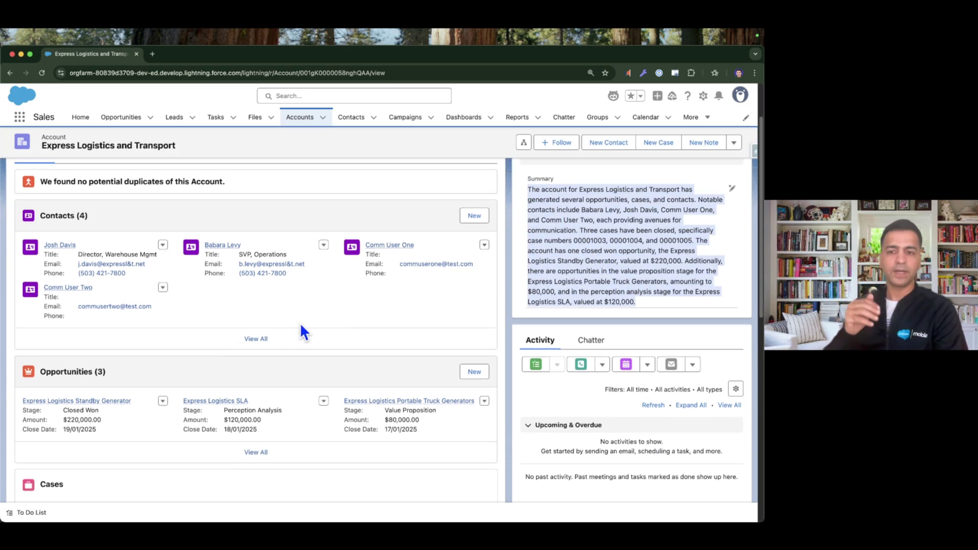
pyautogui.scroll(3, 376, 336)
pyautogui.click(661, 356)
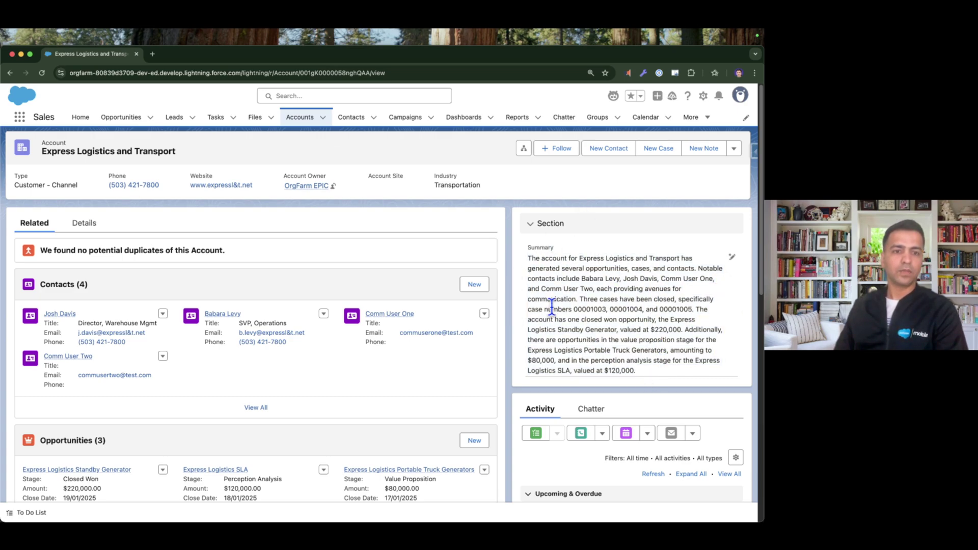
# - Regenerate the Summary with Einstein, use the new text, and save it to the account
pyautogui.click(732, 257)
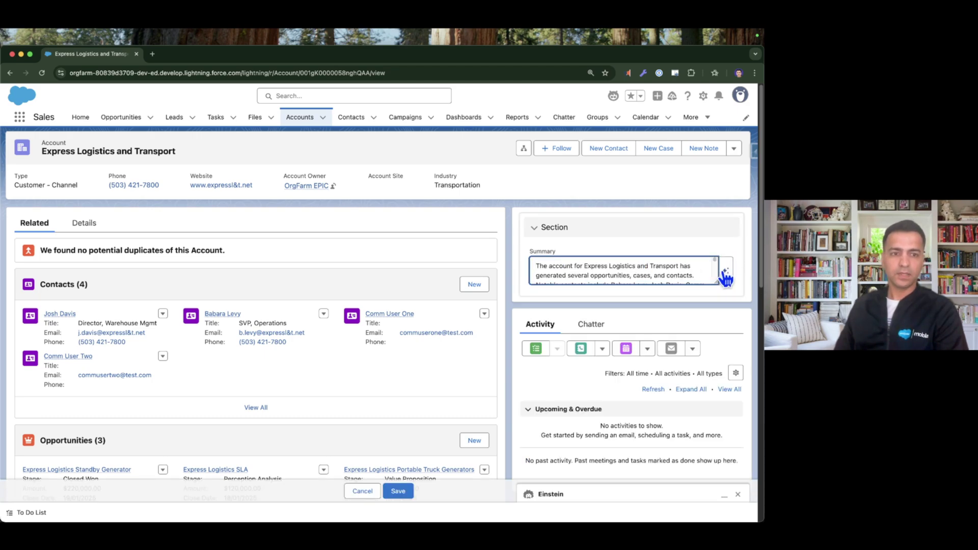
pyautogui.click(725, 272)
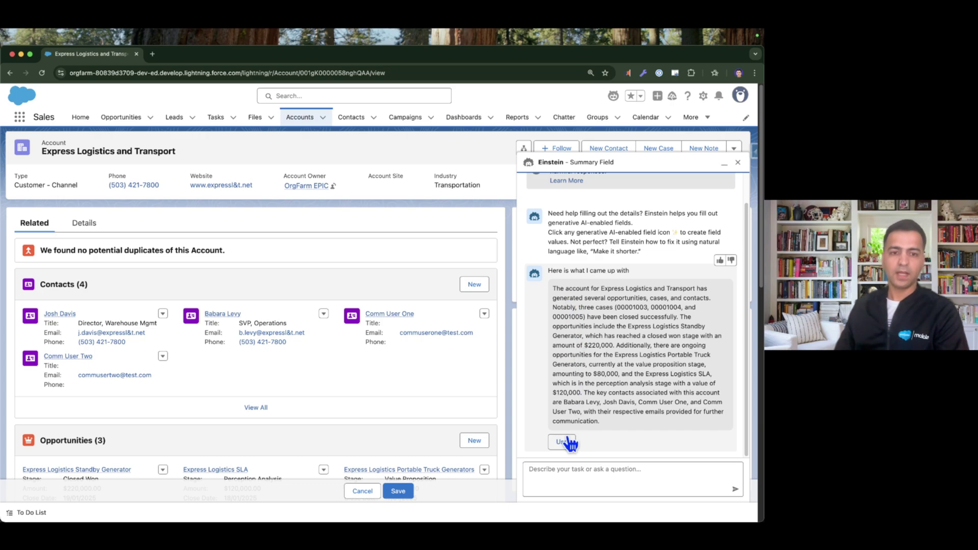
pyautogui.click(564, 442)
pyautogui.click(398, 490)
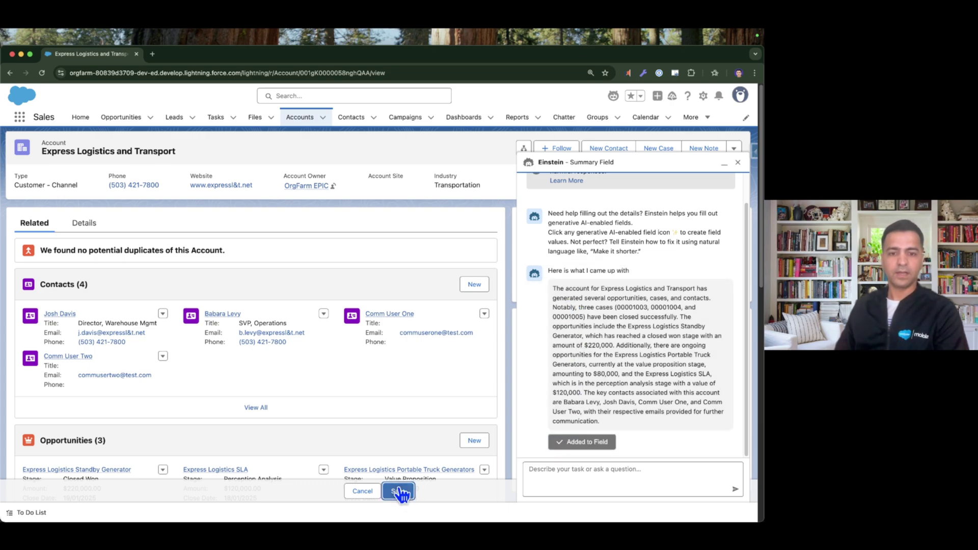
pyautogui.moveTo(714, 381); pyautogui.dragTo(529, 260)
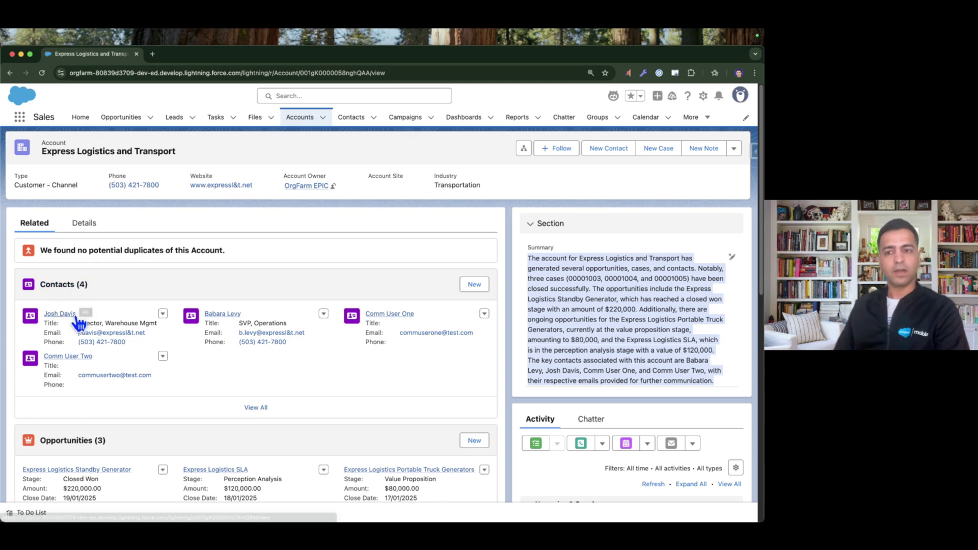
pyautogui.moveTo(66, 322)
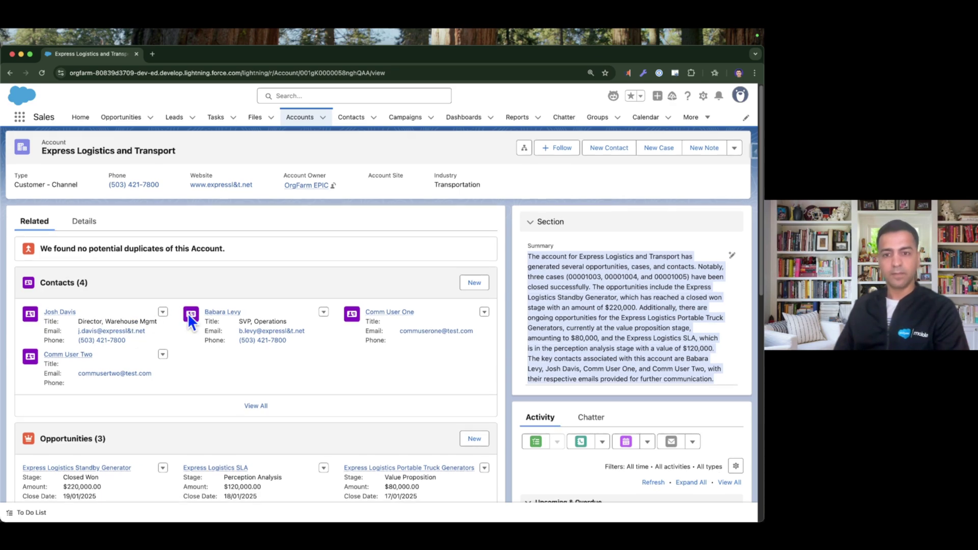
pyautogui.scroll(-5, 187, 314)
pyautogui.scroll(-1, 114, 302)
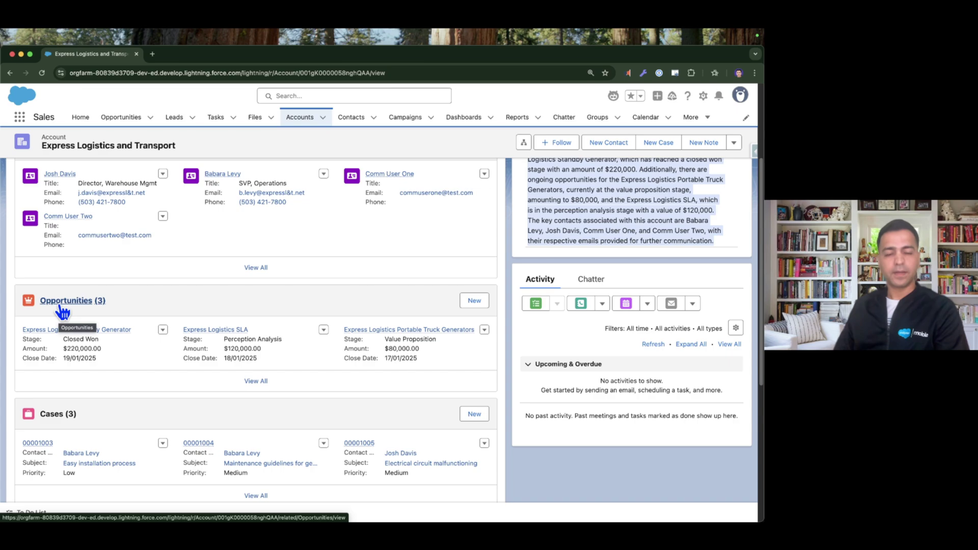
pyautogui.scroll(-1, 59, 312)
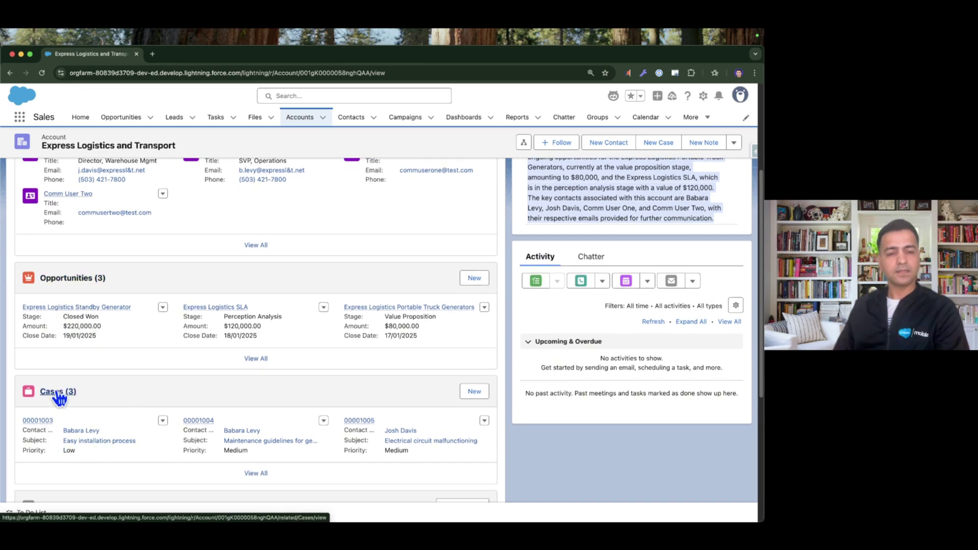
pyautogui.scroll(5, 92, 396)
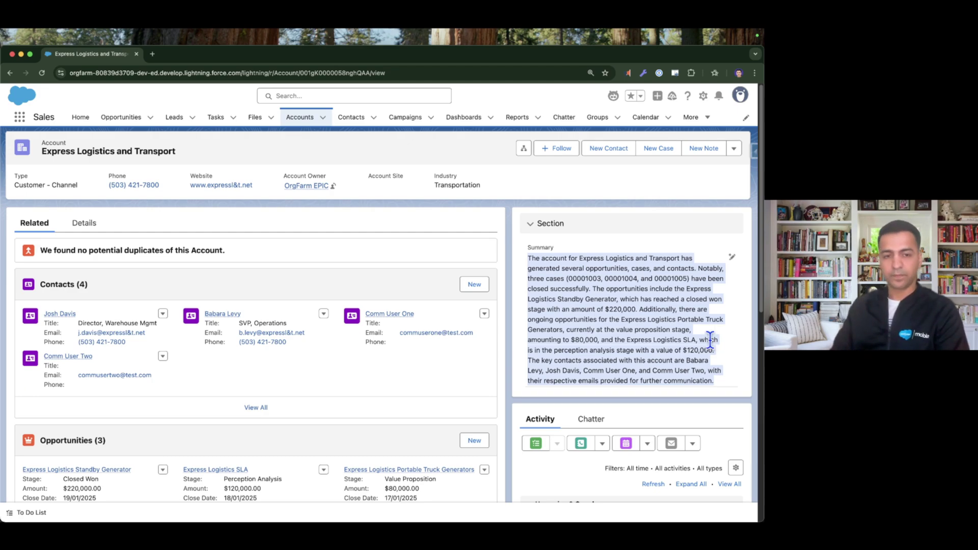
# - Search Setup for 'prompt' and open the Account Summary Prompt Template in Prompt Builder
pyautogui.click(703, 96)
pyautogui.click(662, 136)
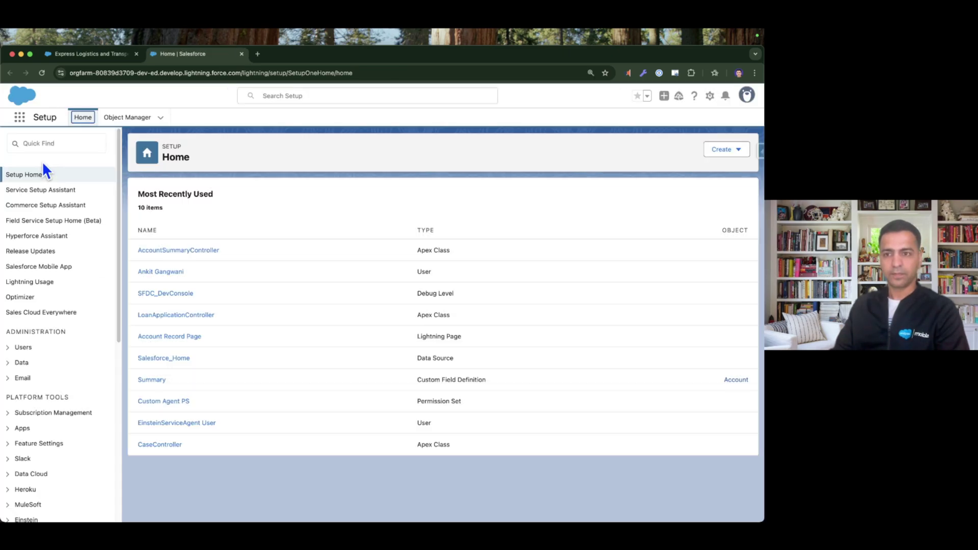
pyautogui.click(48, 143)
pyautogui.write('prompt')
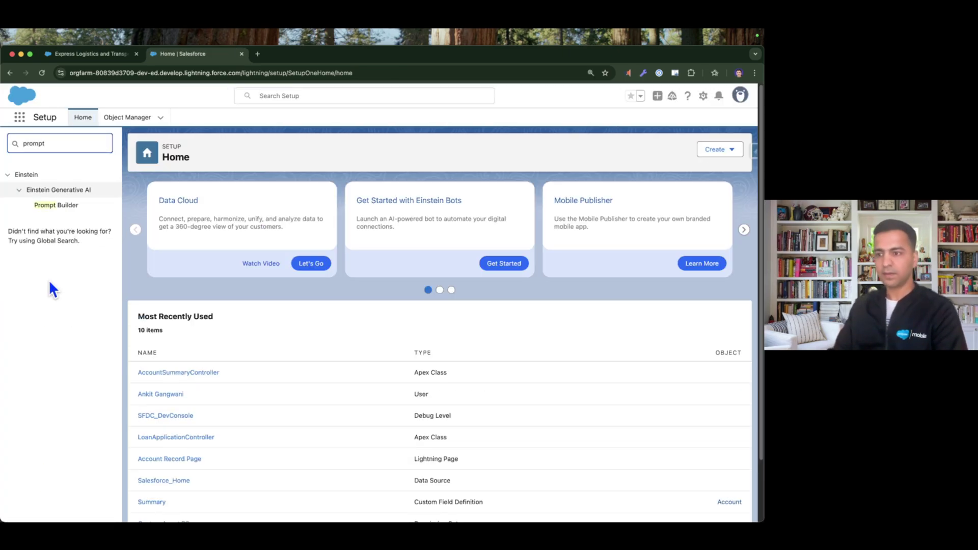
pyautogui.click(67, 206)
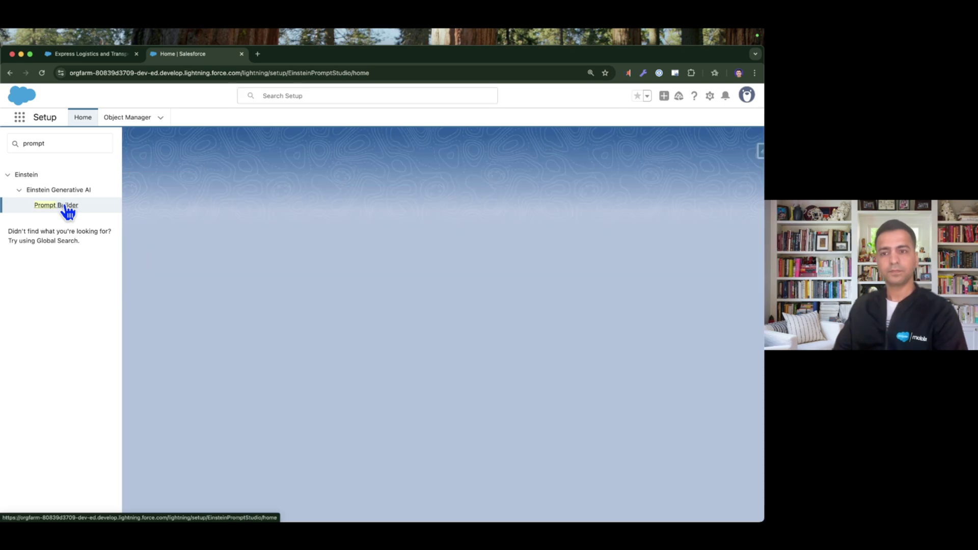
pyautogui.scroll(-5, 220, 393)
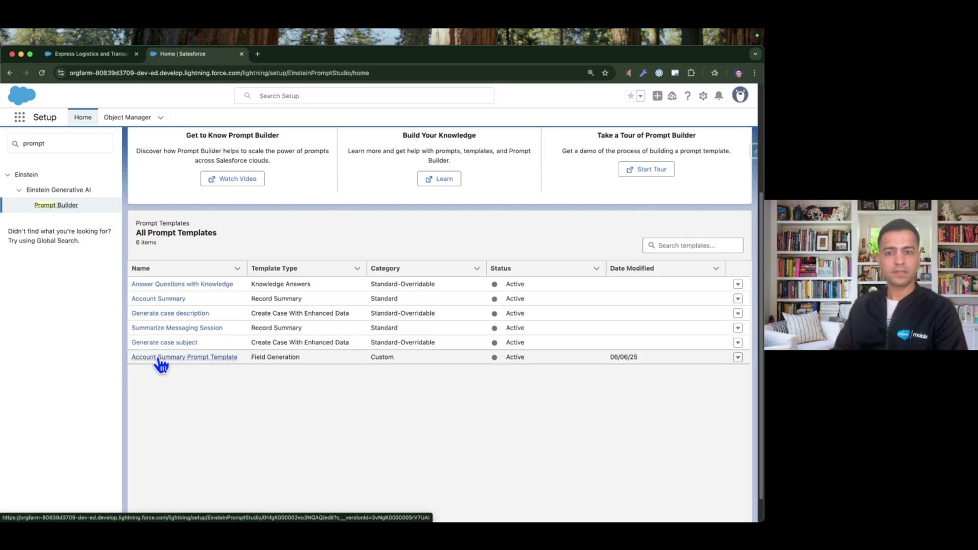
pyautogui.click(178, 359)
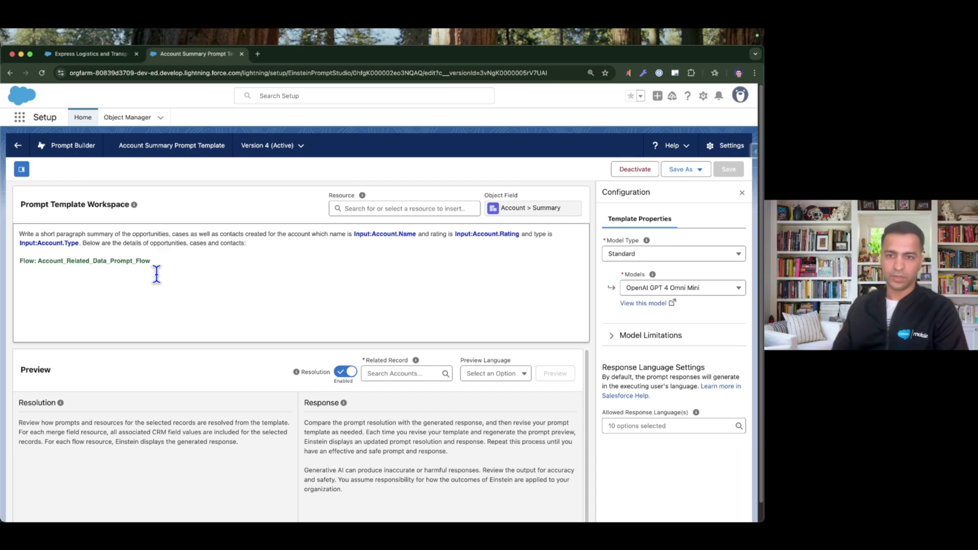
# - Compare the prompt template against the account's Summary, finishing on the account record tab
pyautogui.click(128, 54)
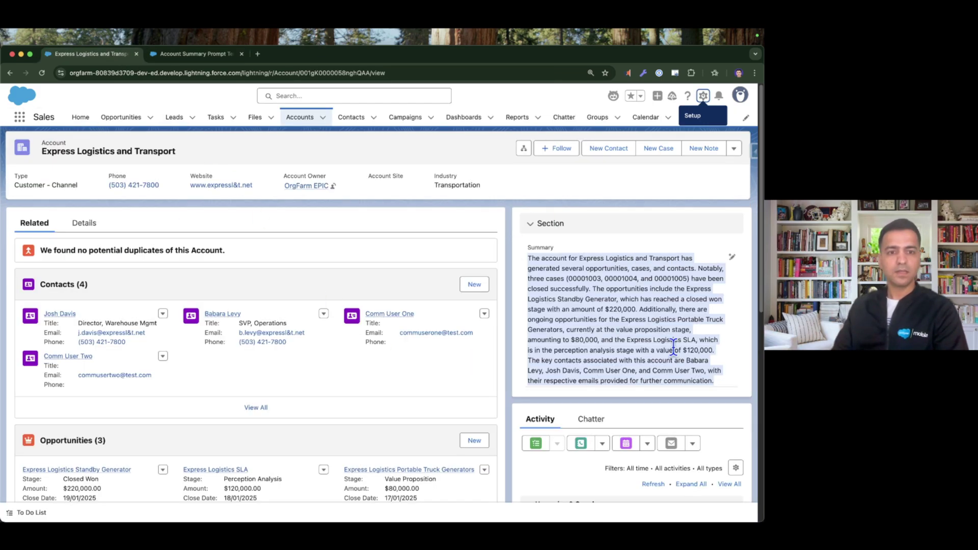
pyautogui.click(198, 54)
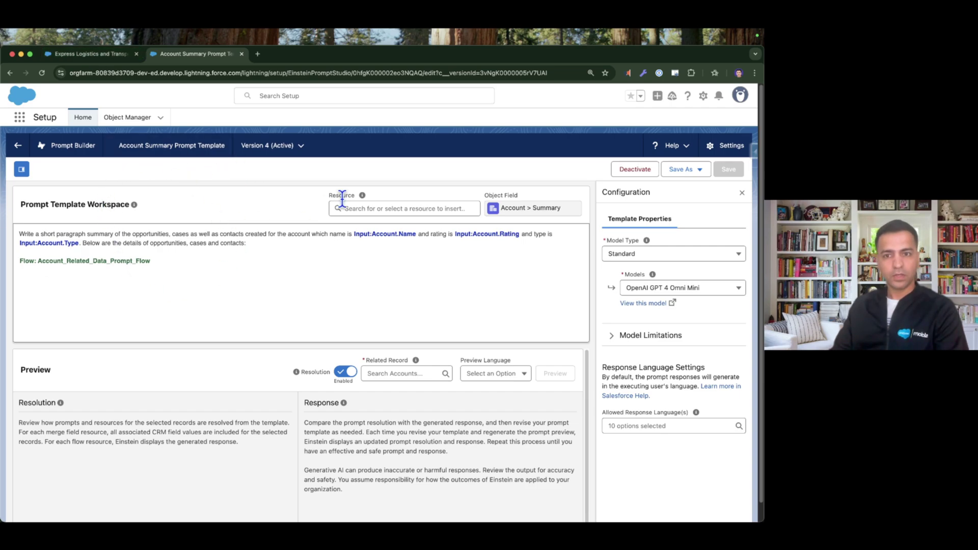
pyautogui.click(110, 55)
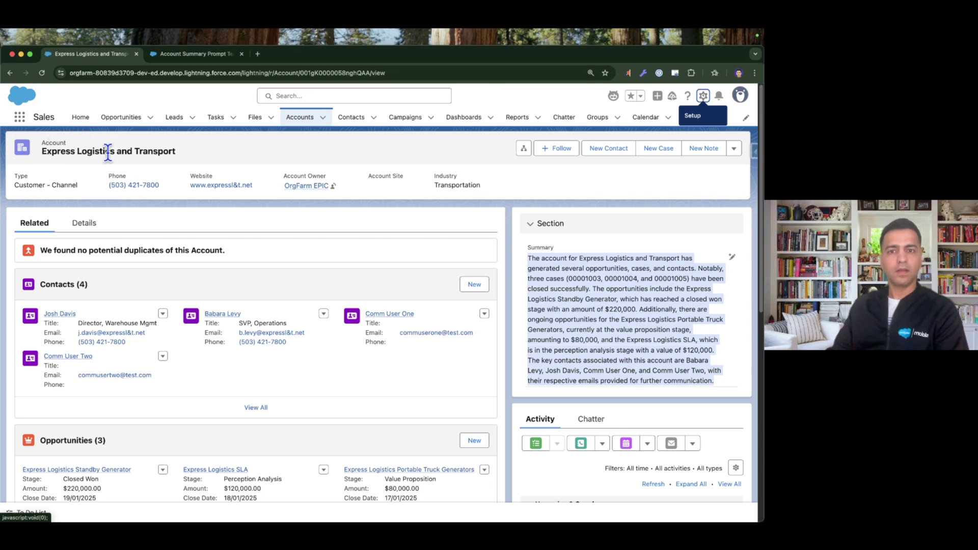
pyautogui.click(198, 55)
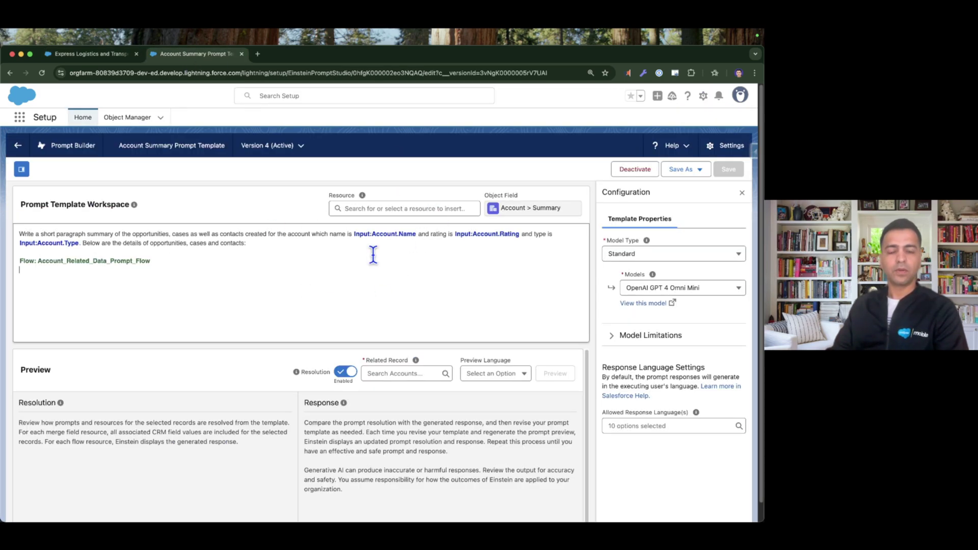
pyautogui.click(89, 54)
pyautogui.click(708, 100)
# - Start a new Account record-triggered flow that runs on create or update, requiring all conditions
pyautogui.click(644, 255)
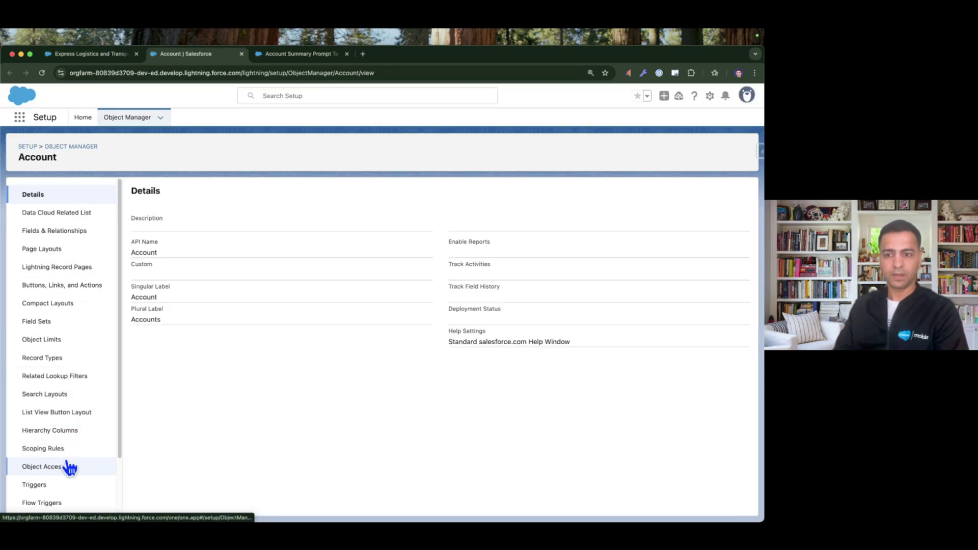
pyautogui.click(41, 503)
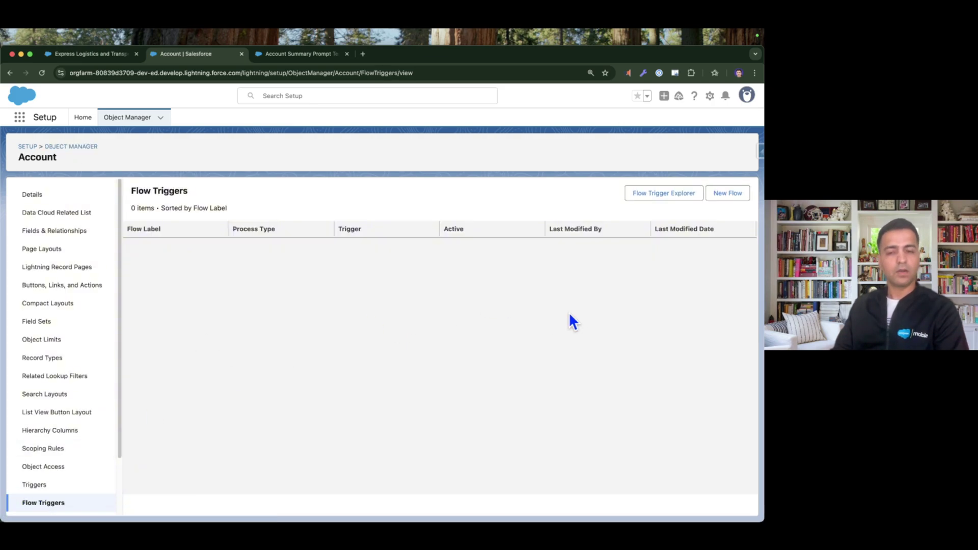
pyautogui.click(727, 193)
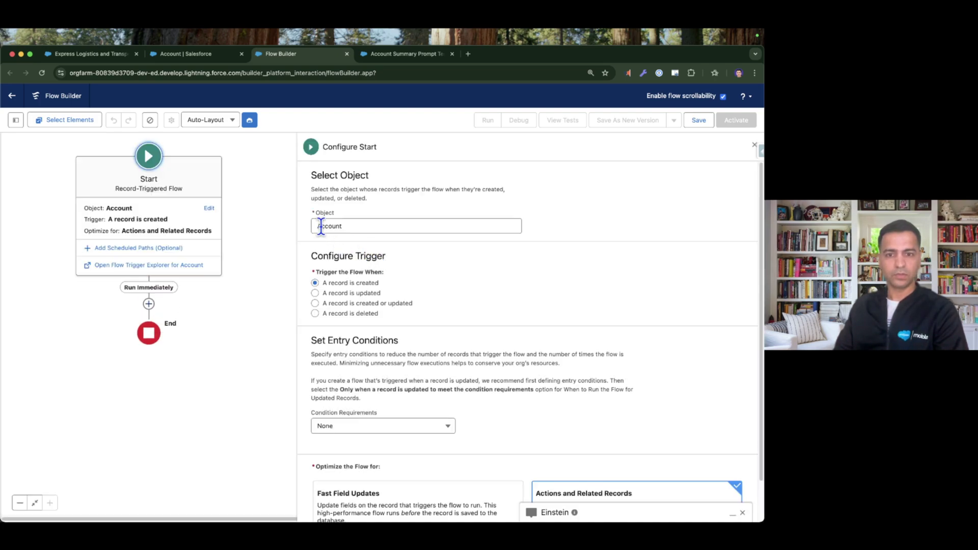
pyautogui.click(315, 303)
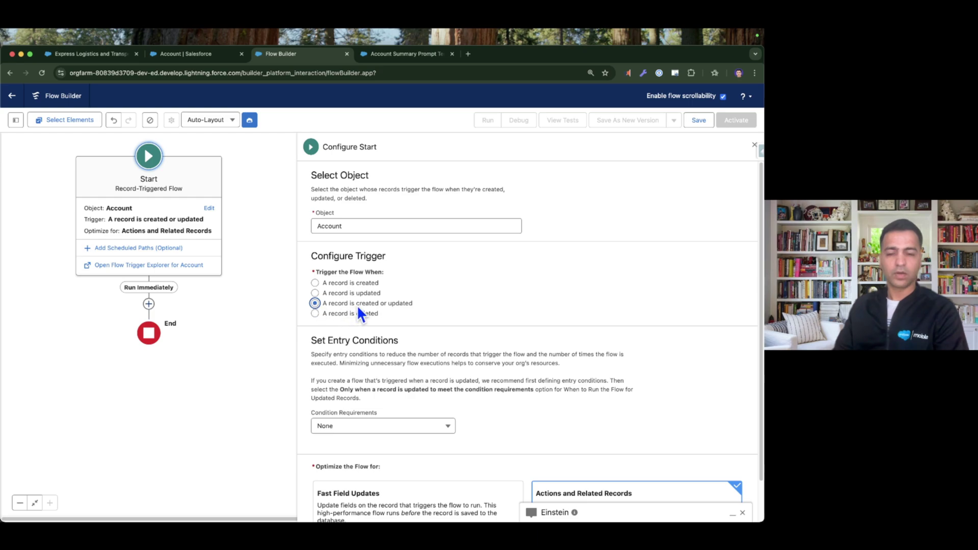
pyautogui.scroll(-2, 489, 326)
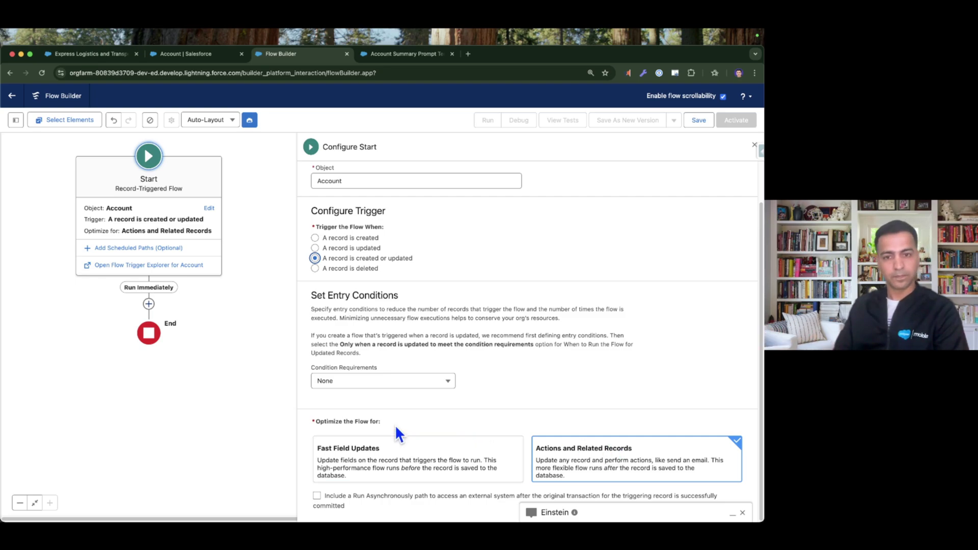
pyautogui.click(364, 382)
pyautogui.click(362, 311)
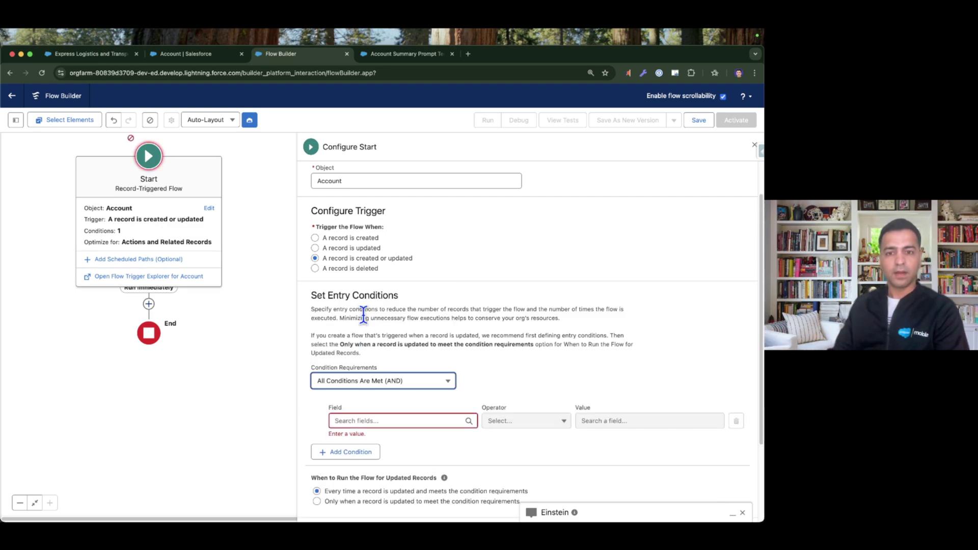
# - Add the entry condition Summary Is Changed equals False and close the start configuration
pyautogui.scroll(-3, 371, 335)
pyautogui.click(366, 311)
pyautogui.write('sumary')
pyautogui.click(403, 361)
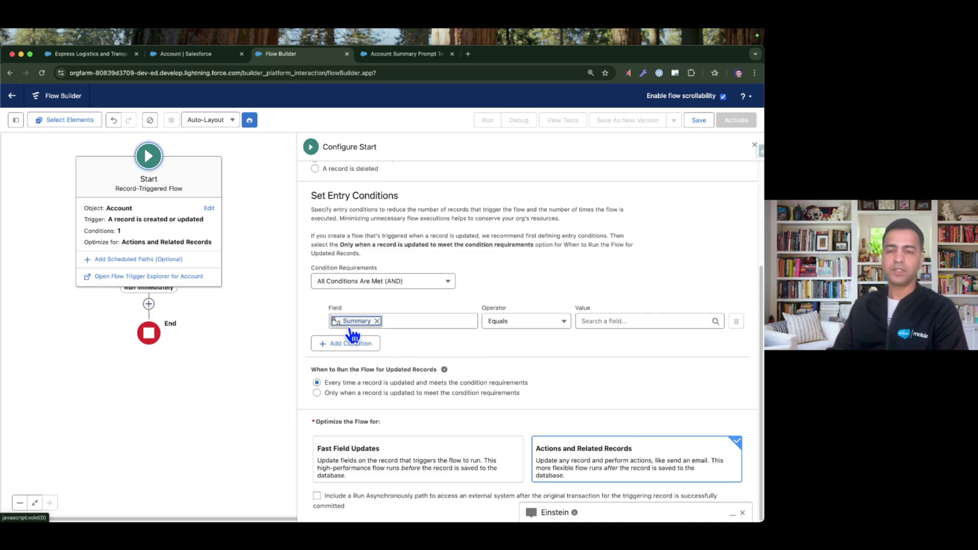
pyautogui.click(94, 54)
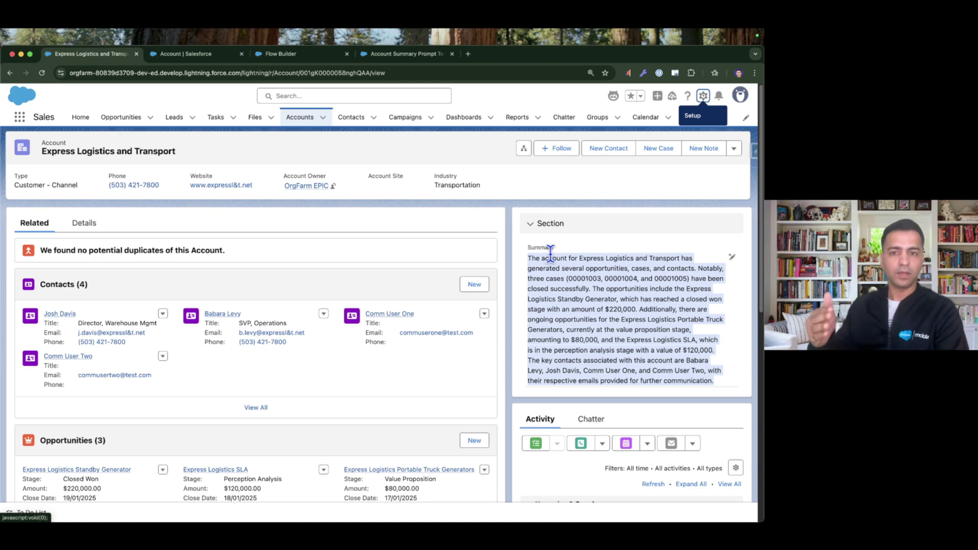
pyautogui.click(191, 54)
pyautogui.click(306, 54)
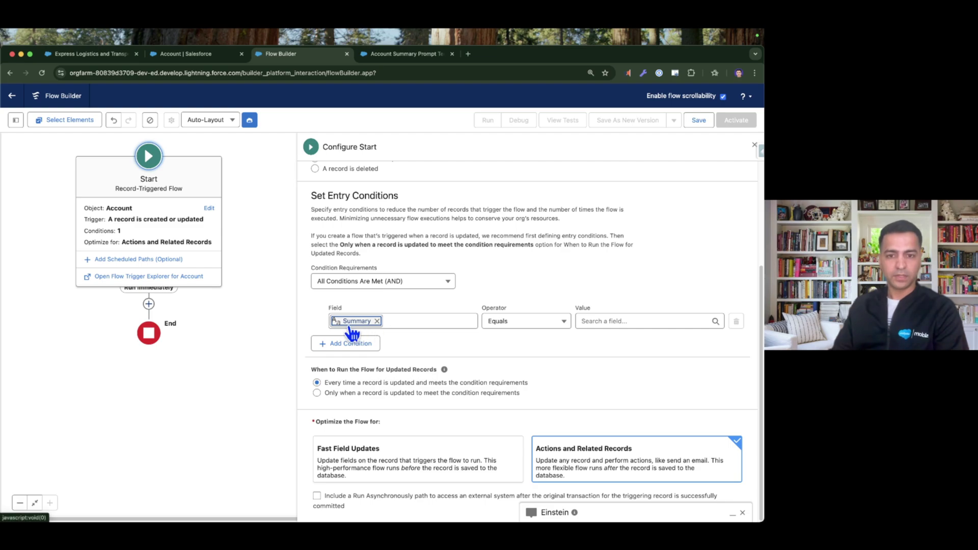
pyautogui.click(500, 321)
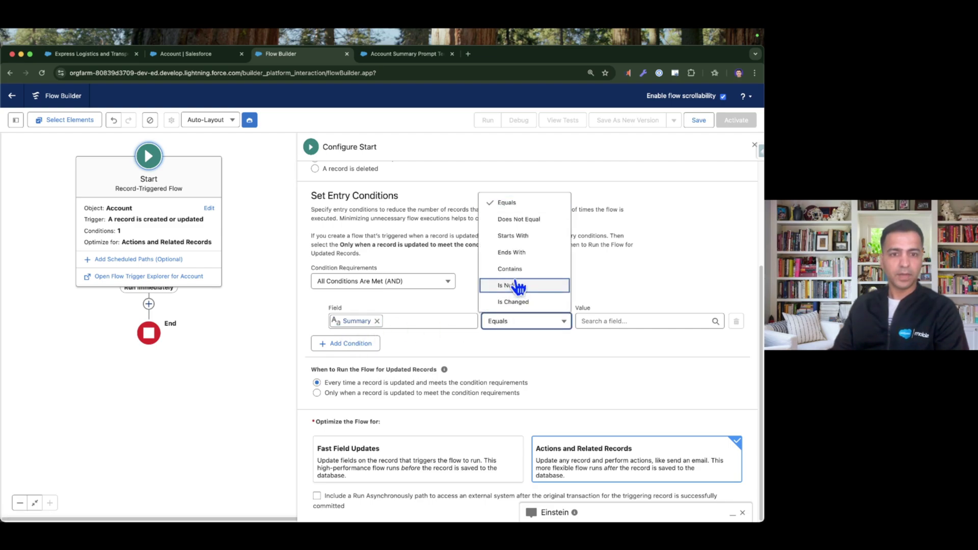
pyautogui.click(515, 301)
pyautogui.click(611, 321)
pyautogui.write('f')
pyautogui.click(618, 371)
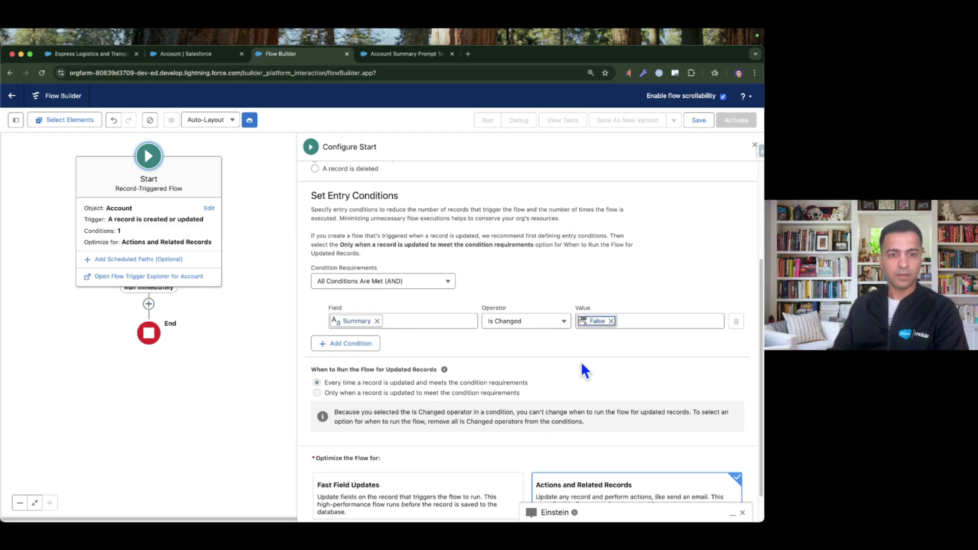
pyautogui.scroll(-1, 571, 357)
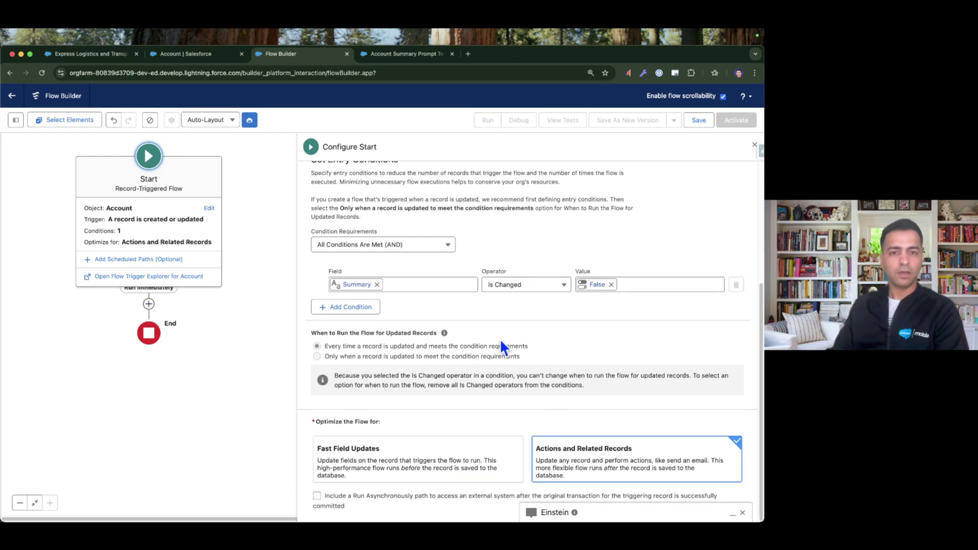
pyautogui.click(755, 150)
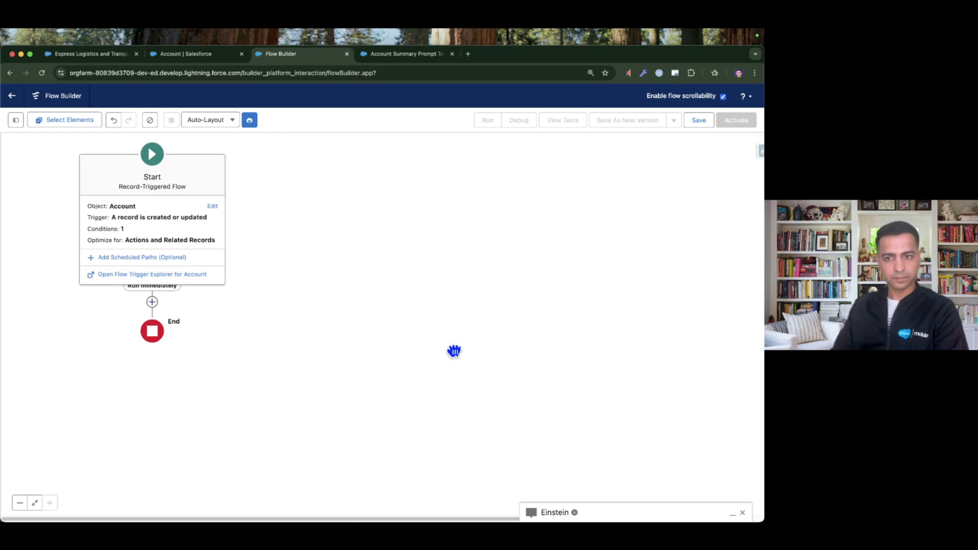
# - Add an action element using the Account Summary Prompt Template
pyautogui.click(306, 333)
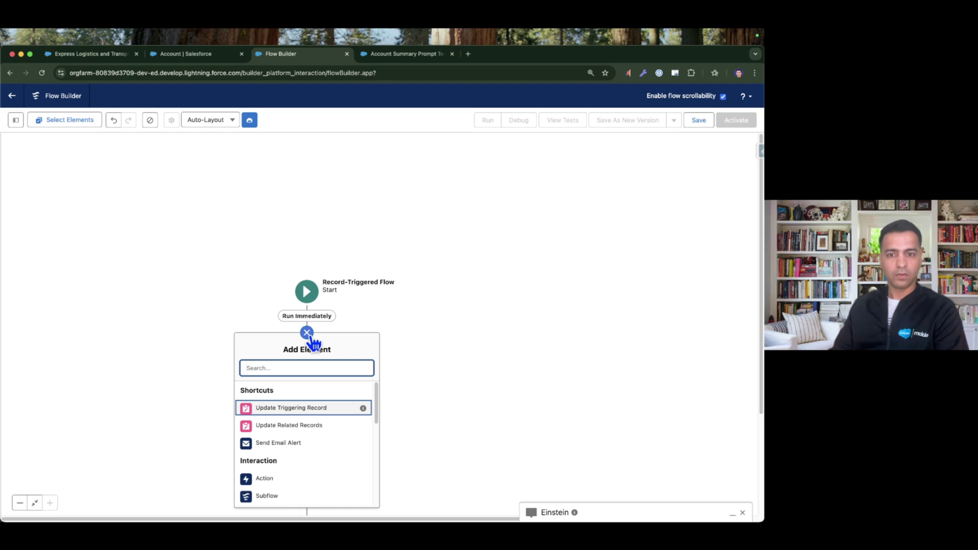
pyautogui.click(265, 479)
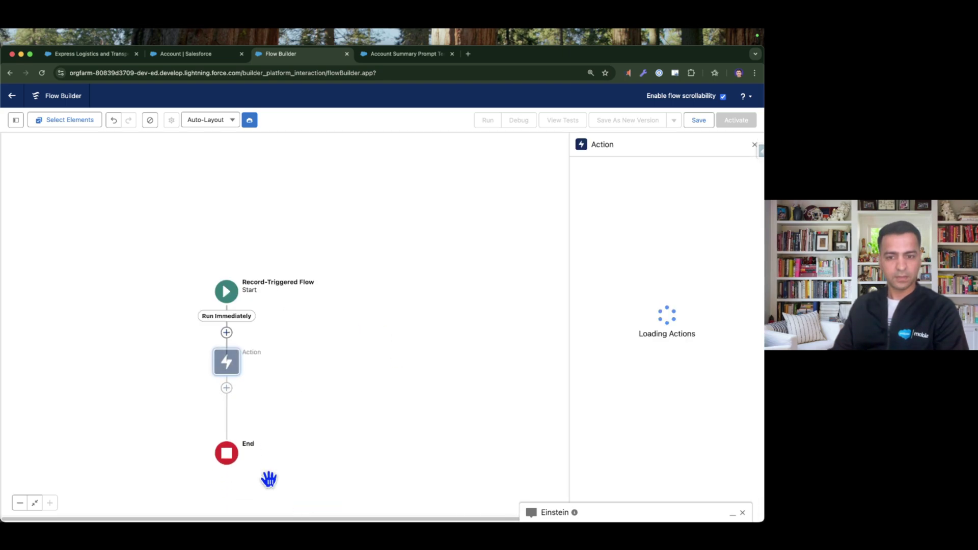
pyautogui.scroll(-15, 631, 372)
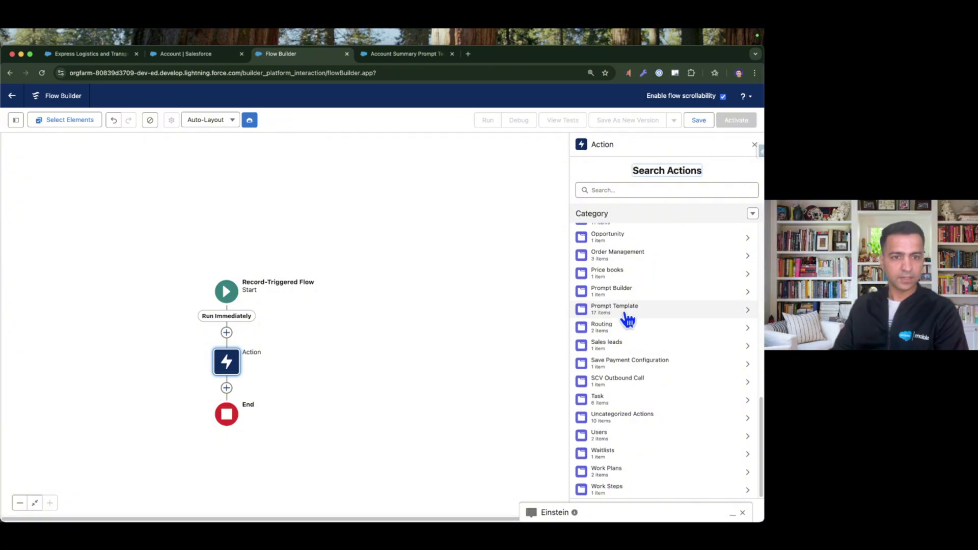
pyautogui.click(634, 312)
pyautogui.scroll(1, 647, 357)
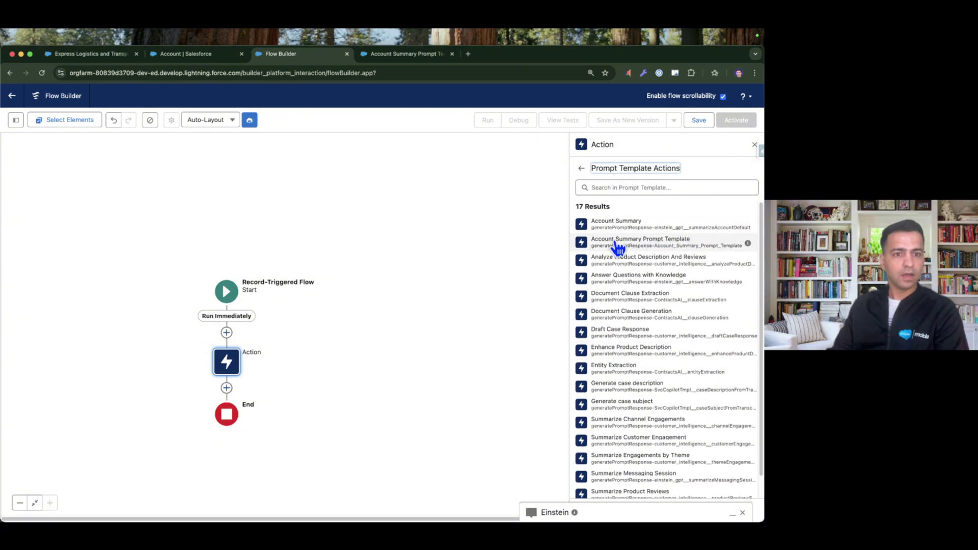
pyautogui.click(402, 53)
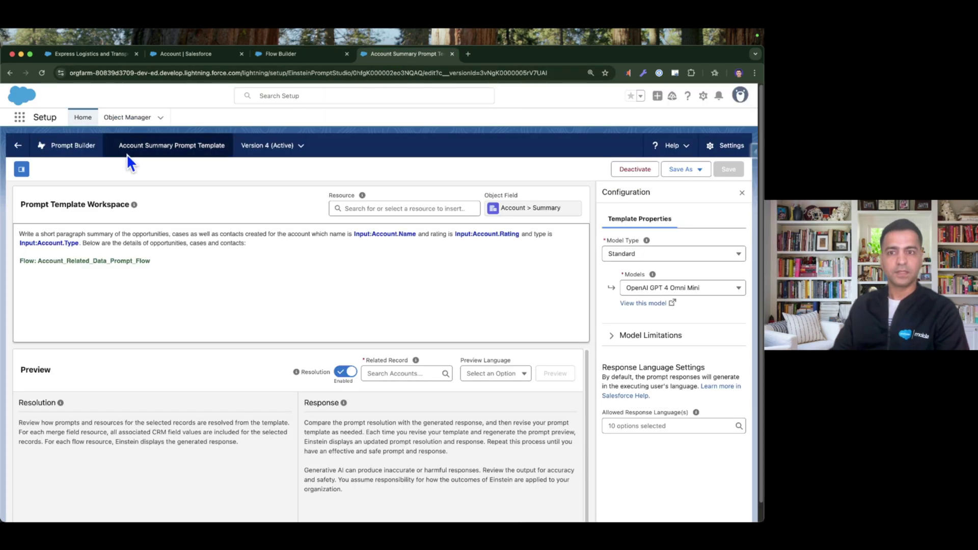
pyautogui.click(276, 55)
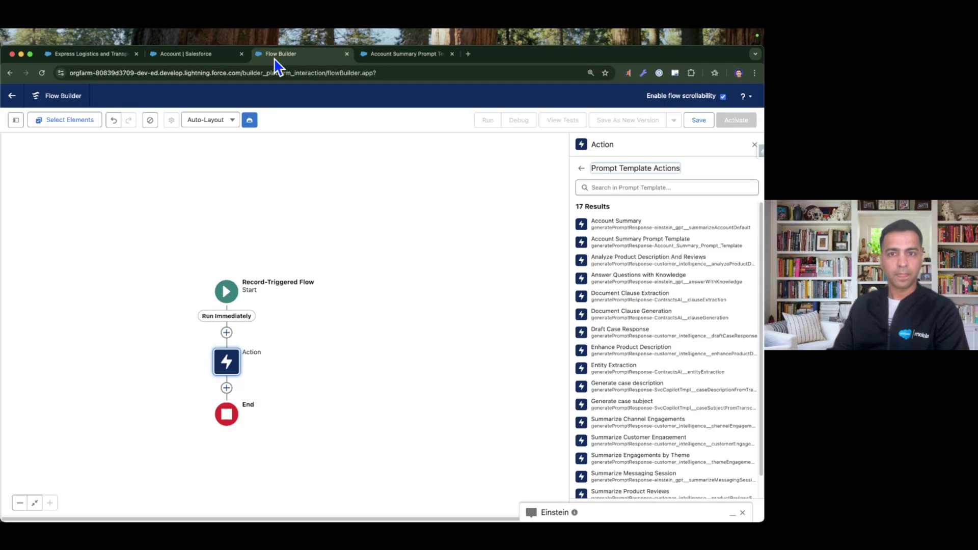
pyautogui.click(671, 243)
# - Label the action 'Invoke Account Summary PT' and set RelatedEntity to Triggering Account
pyautogui.write('In')
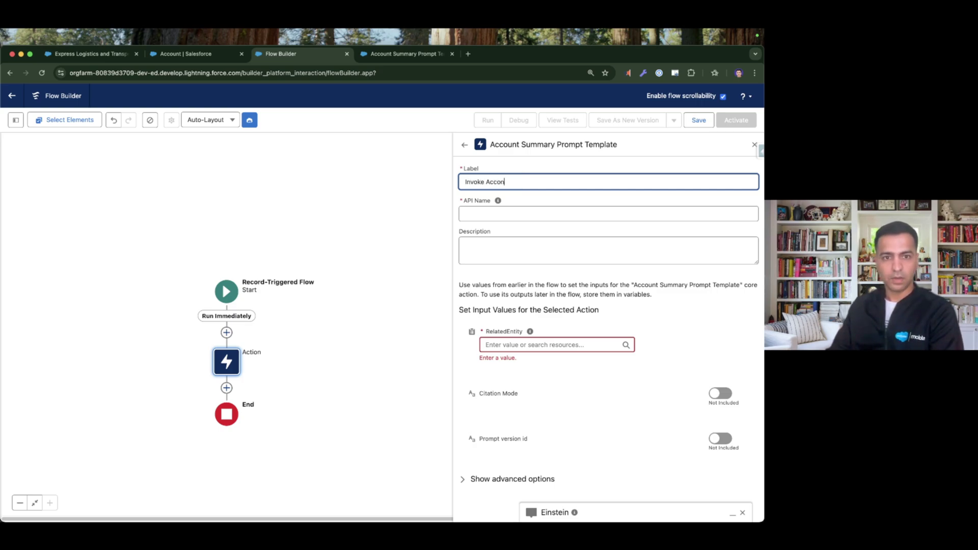
pyautogui.write('voke Account Summary PT')
pyautogui.click(529, 345)
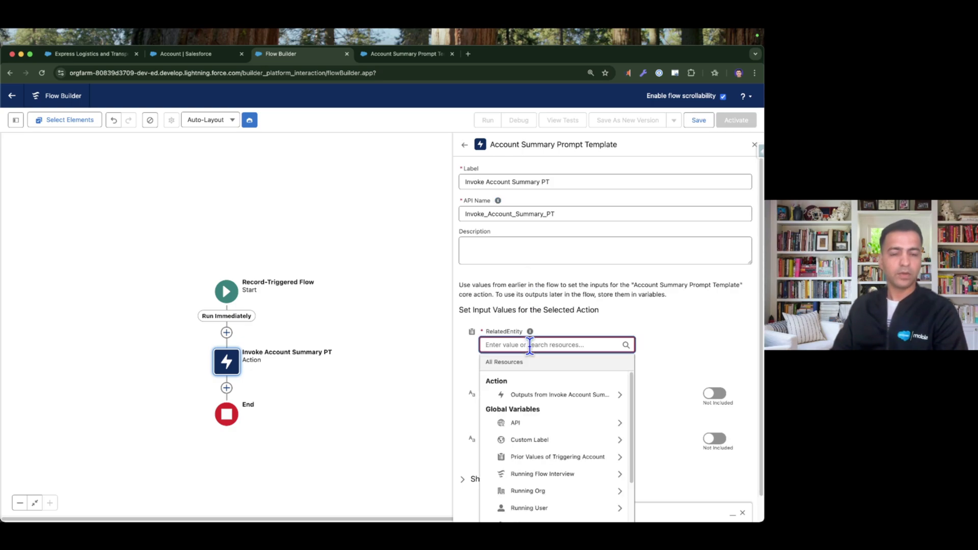
pyautogui.write('rec')
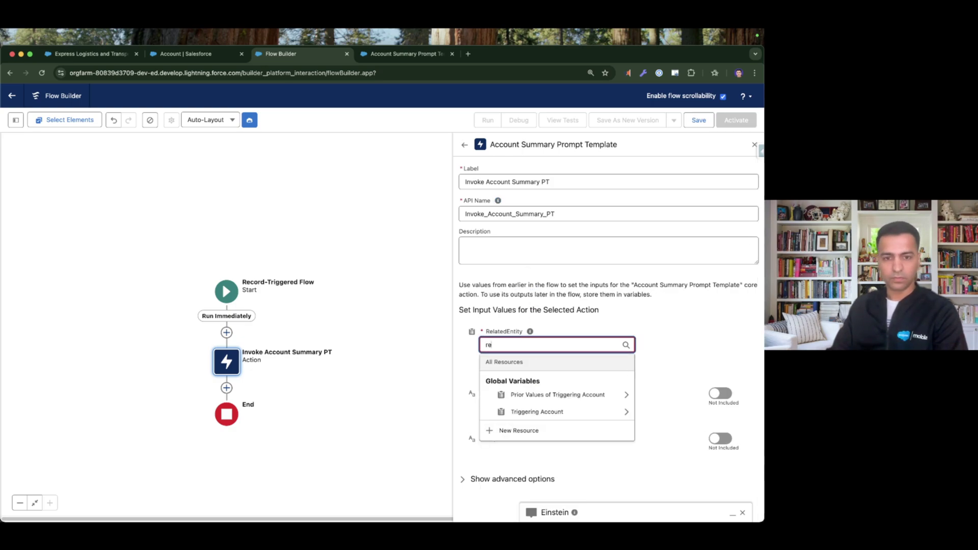
pyautogui.click(544, 416)
pyautogui.click(689, 325)
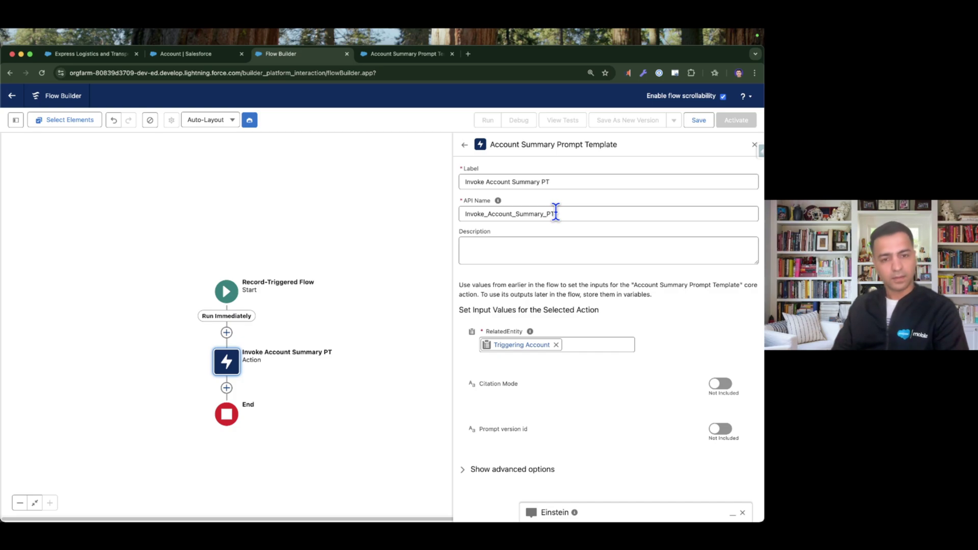
# - Enable manual variable assignment for the action's outputs under advanced options
pyautogui.click(500, 469)
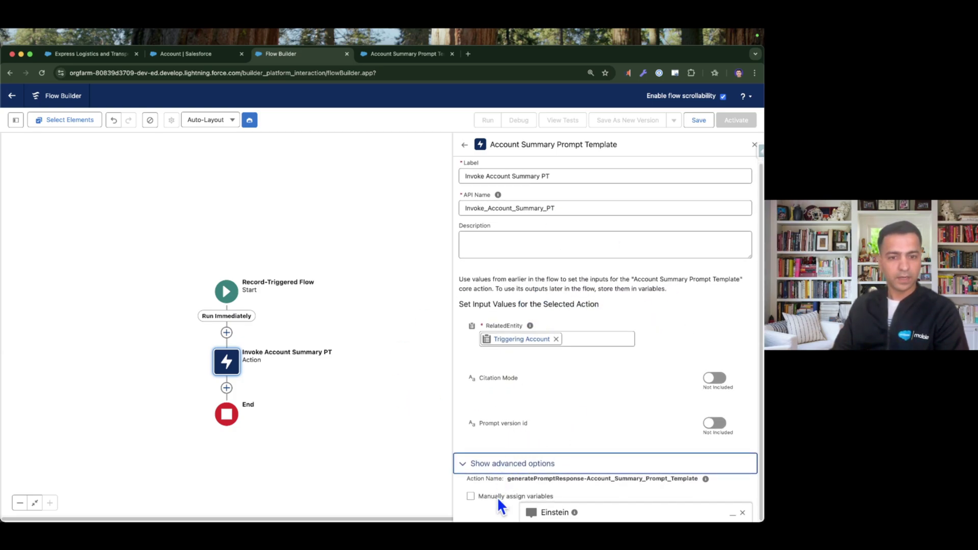
pyautogui.click(470, 496)
pyautogui.scroll(-2, 564, 420)
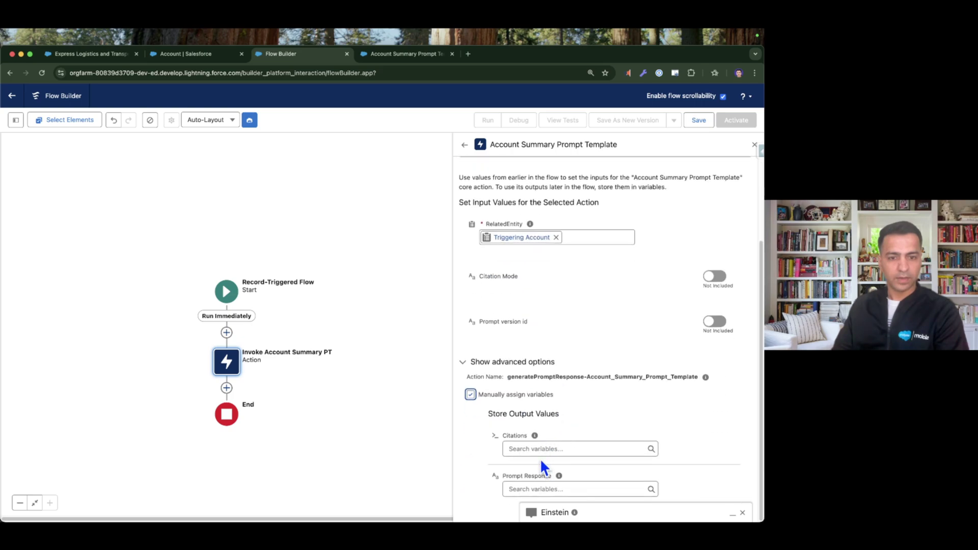
pyautogui.click(512, 475)
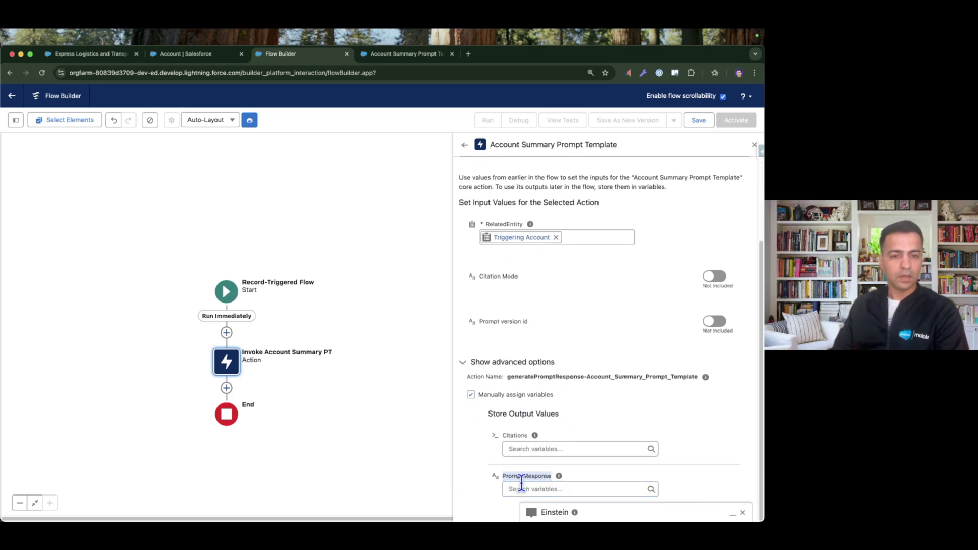
pyautogui.click(562, 487)
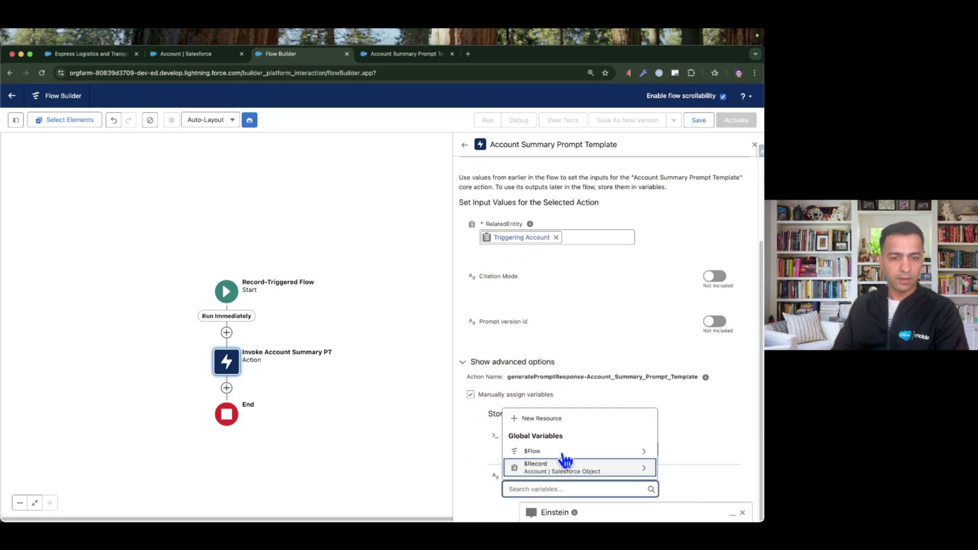
# - Create a Text variable named Prompt to hold the Prompt Response, then close the panels
pyautogui.click(560, 420)
pyautogui.click(306, 262)
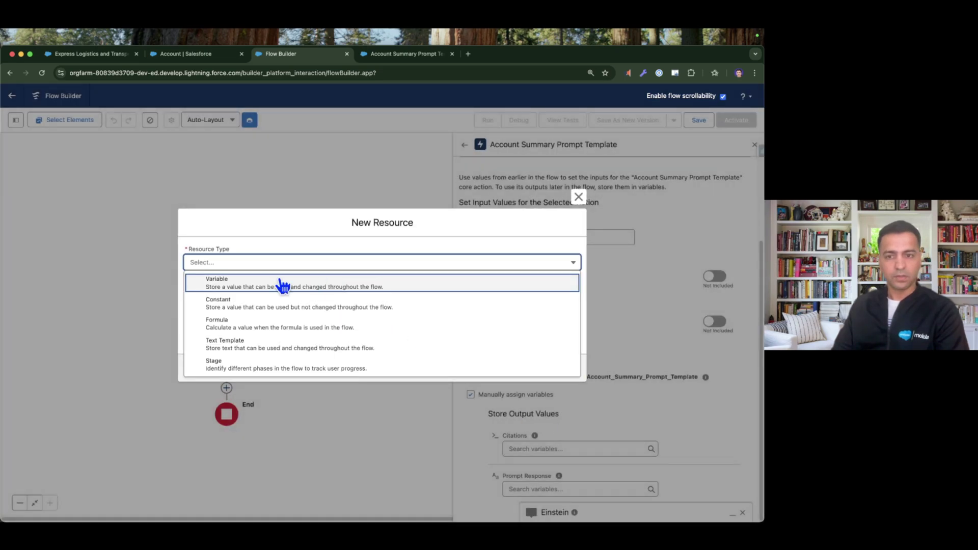
pyautogui.click(278, 280)
pyautogui.click(249, 280)
pyautogui.write('Prompt')
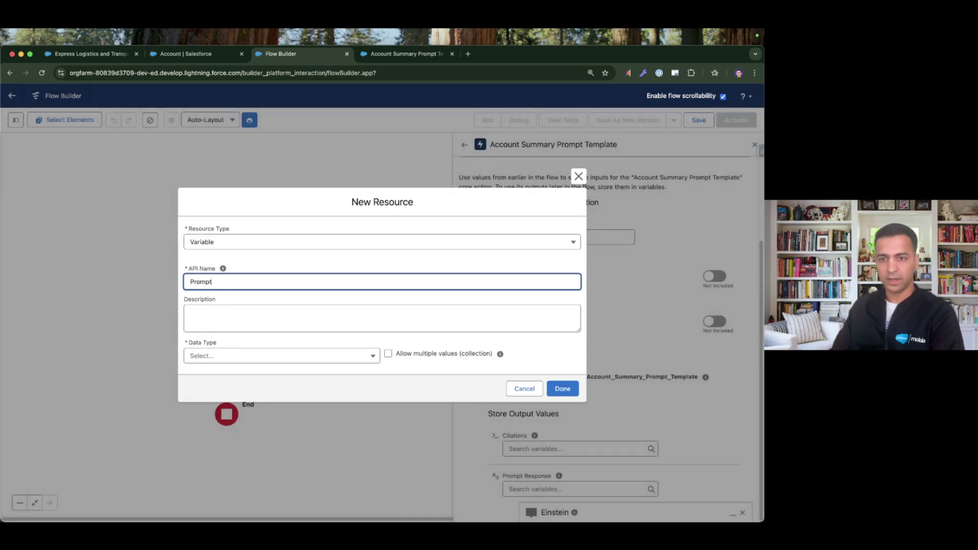
pyautogui.click(237, 356)
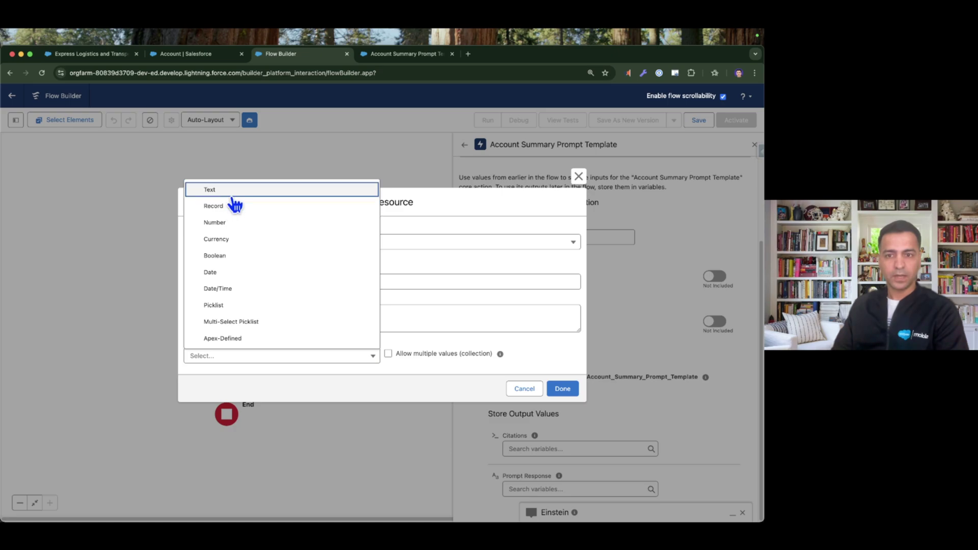
pyautogui.click(232, 196)
pyautogui.click(563, 420)
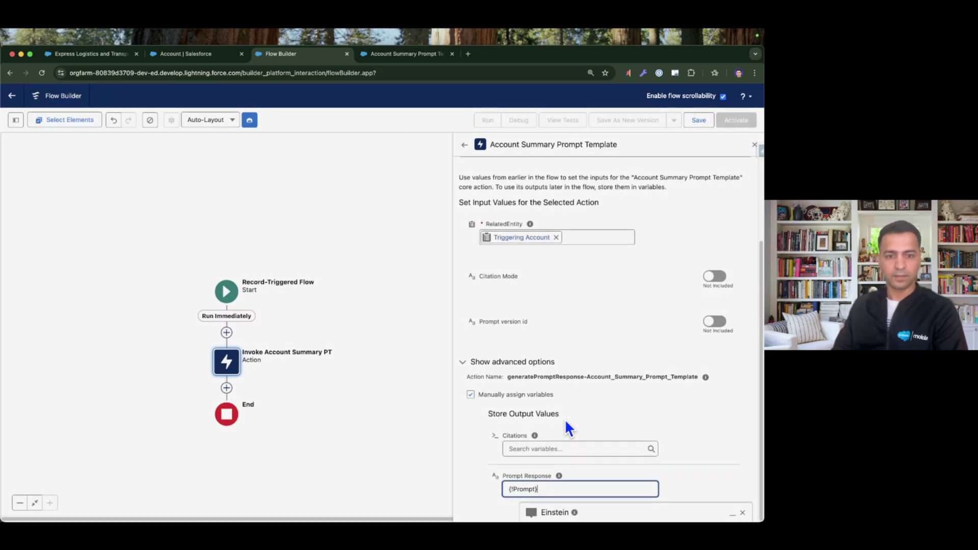
pyautogui.click(741, 513)
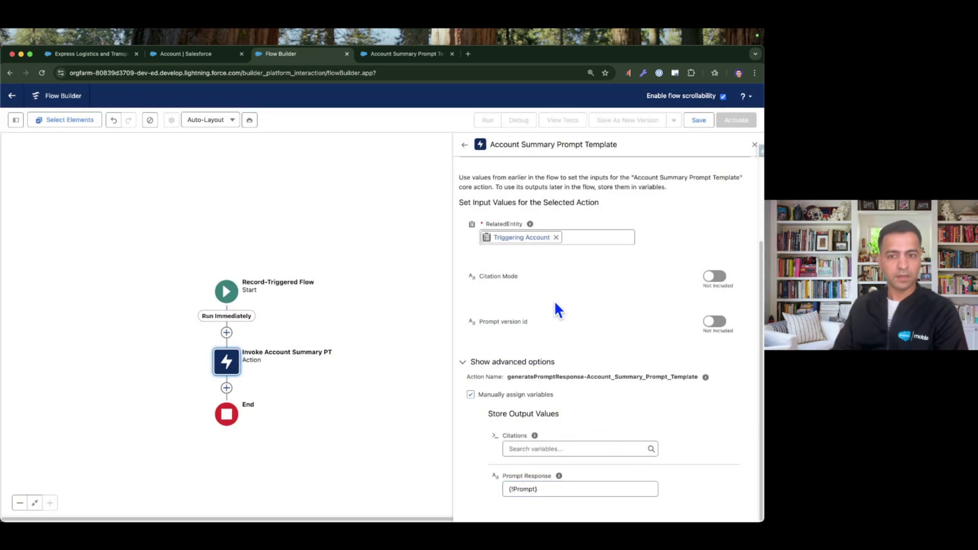
pyautogui.click(755, 145)
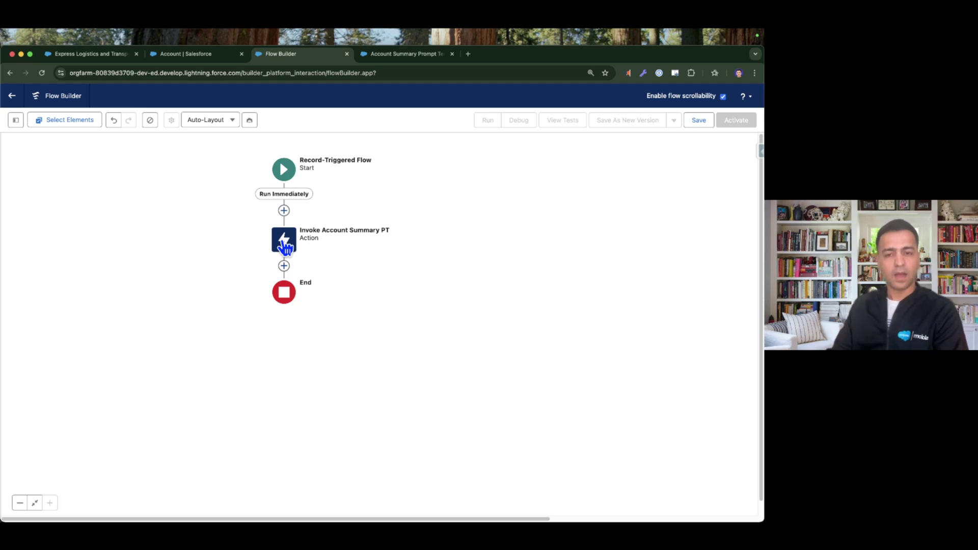
# - Add an Update Records element after the action, labelled 'Update Summary'
pyautogui.click(283, 265)
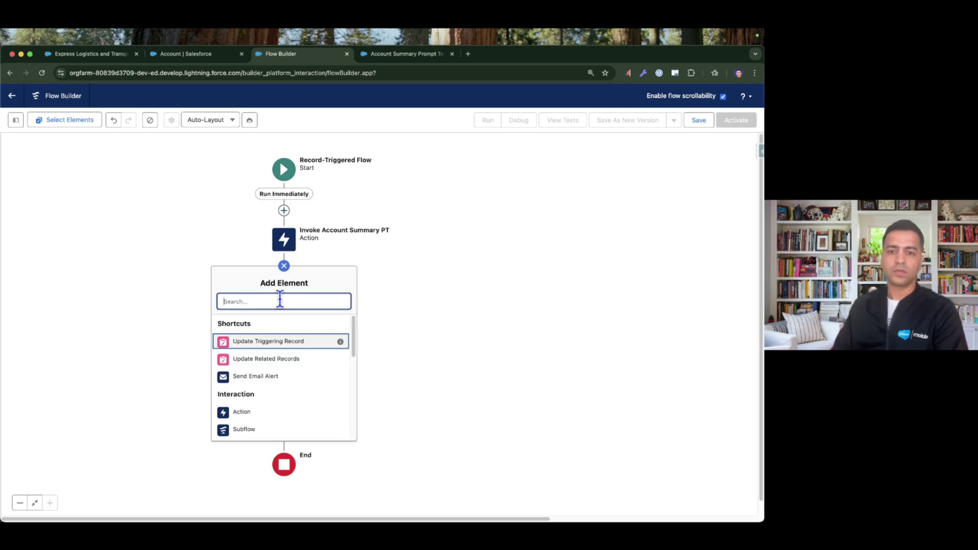
pyautogui.write('update')
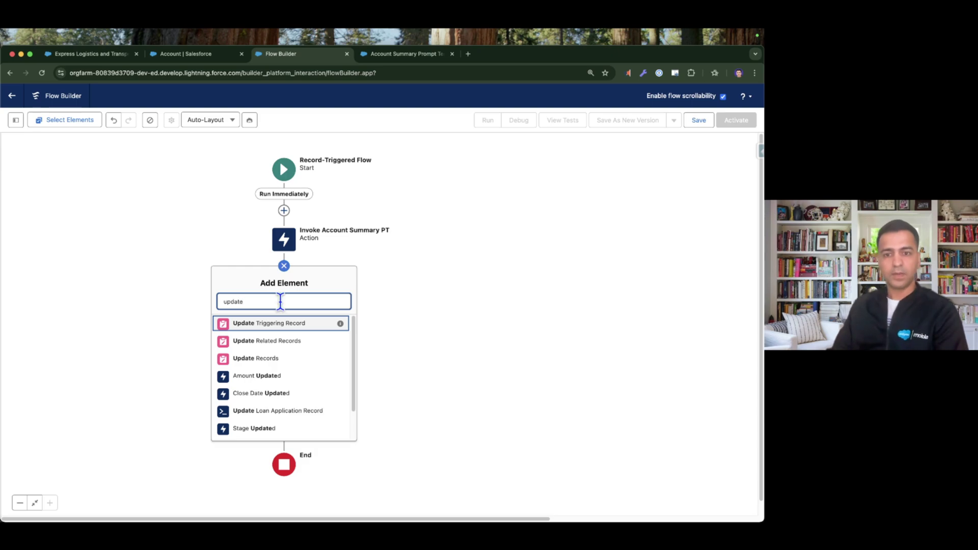
pyautogui.click(282, 325)
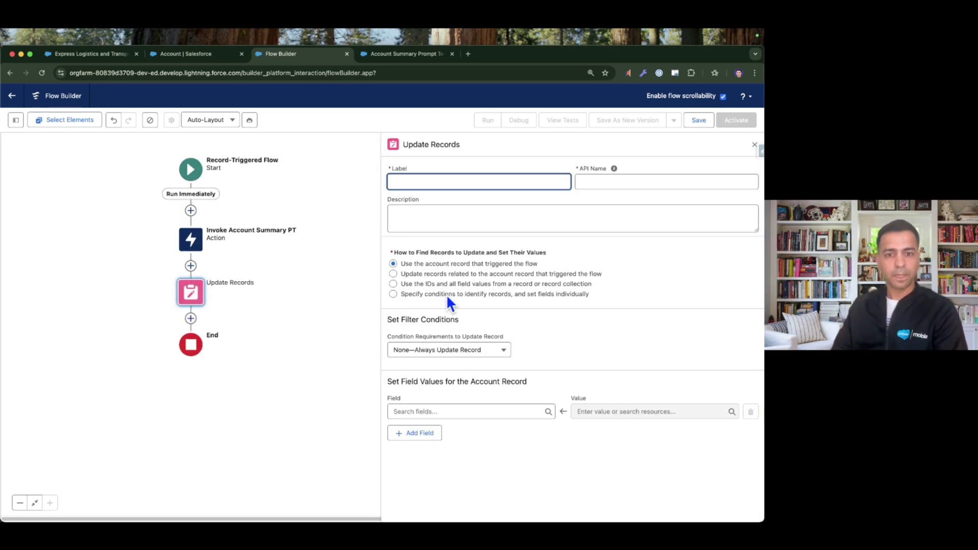
pyautogui.write('Update SUmmar')
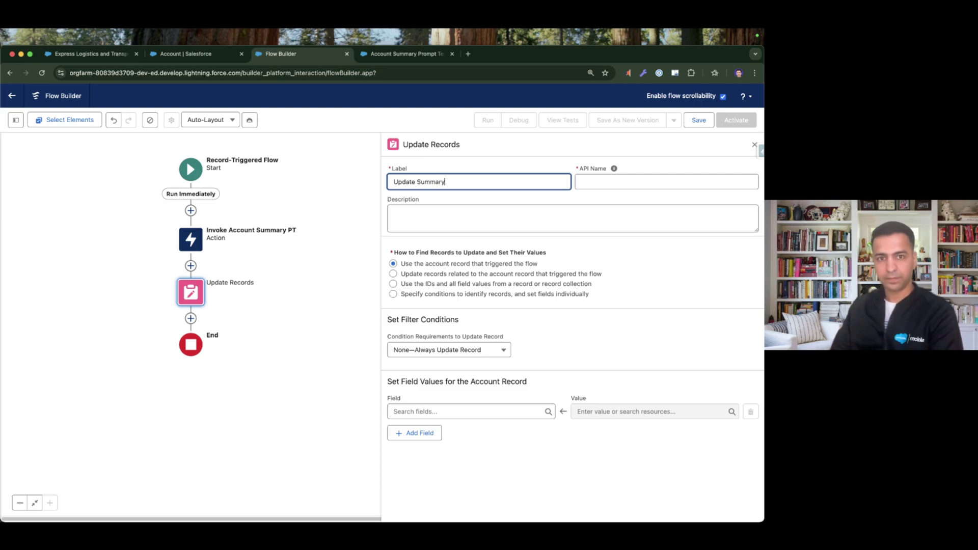
pyautogui.write('y')
pyautogui.press('Tab')
# - Make the step update the account record that triggered the flow
pyautogui.click(393, 294)
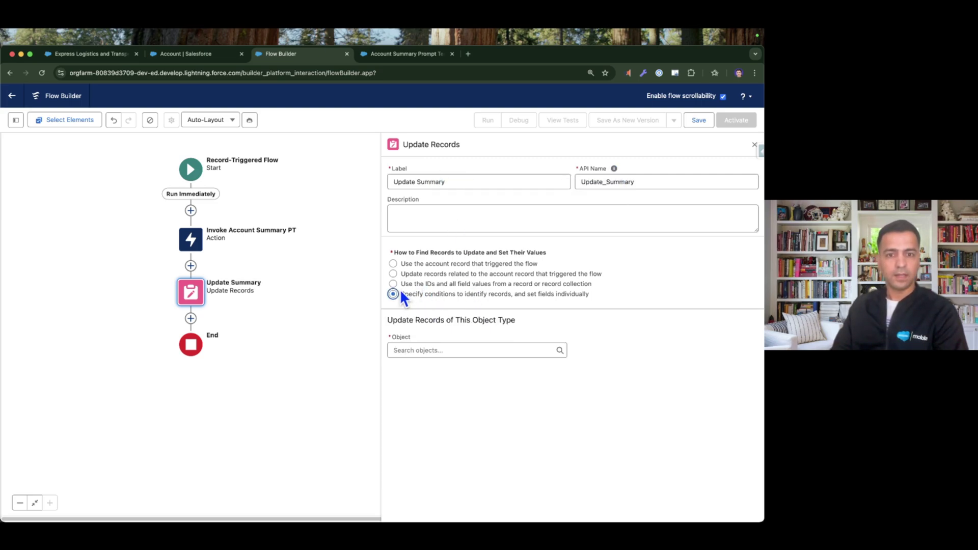
pyautogui.click(425, 284)
pyautogui.click(426, 274)
pyautogui.click(426, 266)
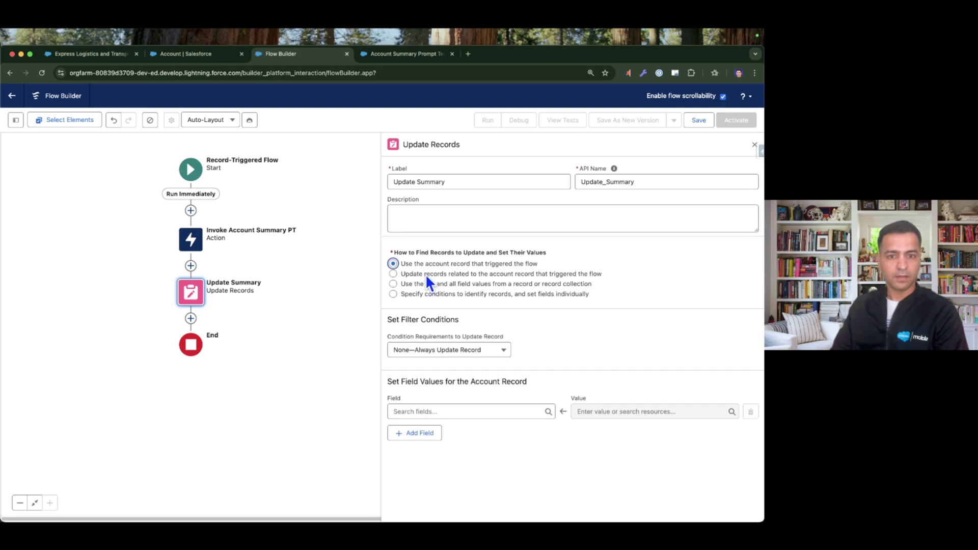
pyautogui.click(426, 274)
pyautogui.click(429, 293)
pyautogui.click(429, 265)
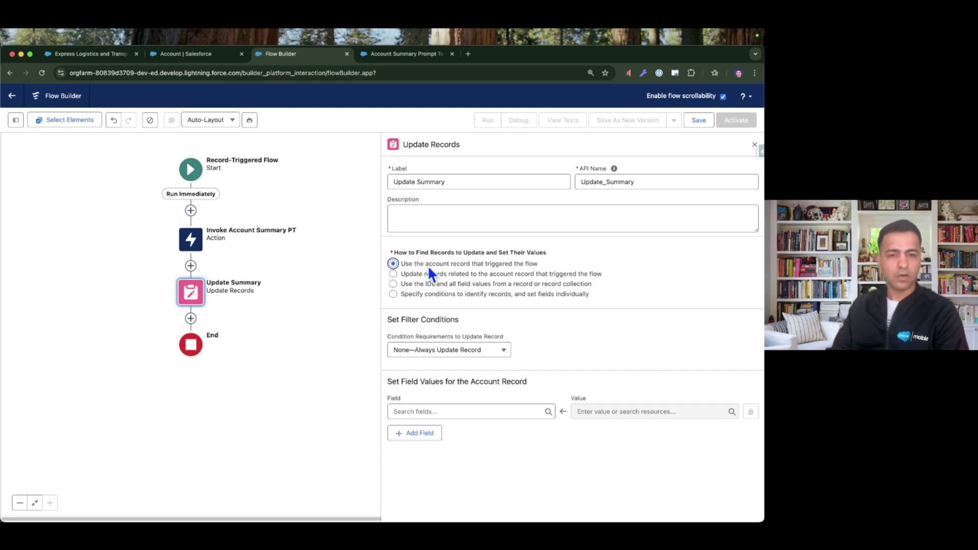
# - Set the Summary__c field to the Prompt variable and start saving the flow
pyautogui.click(440, 410)
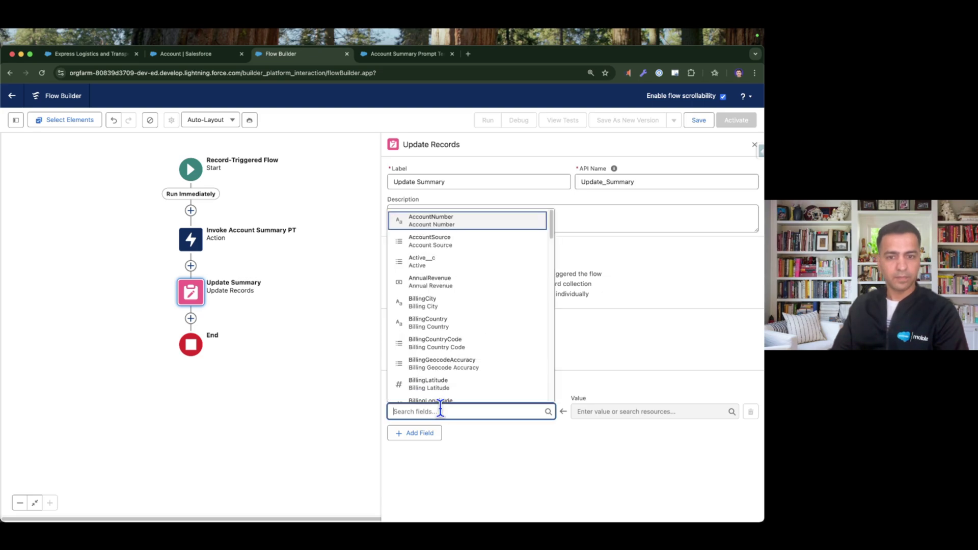
pyautogui.write('sum')
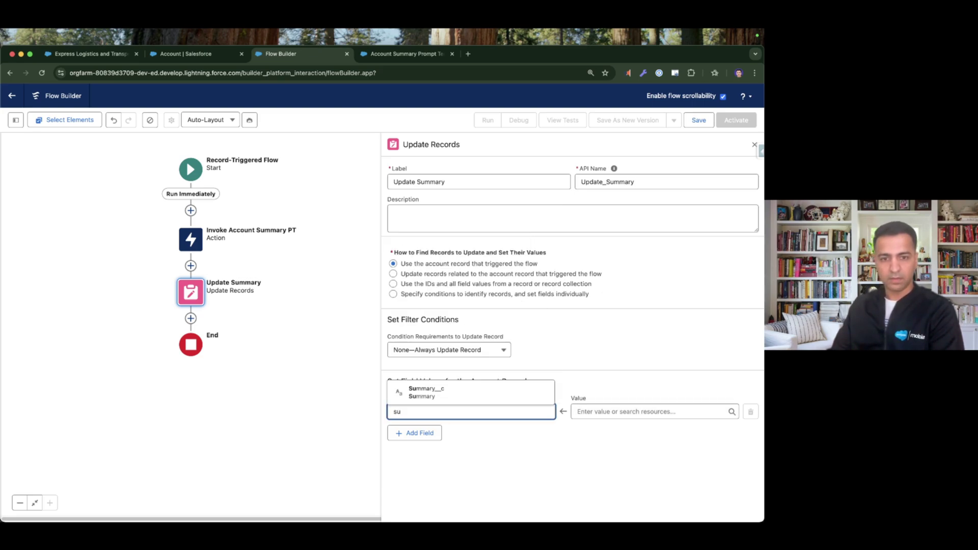
pyautogui.press('Return')
pyautogui.click(582, 411)
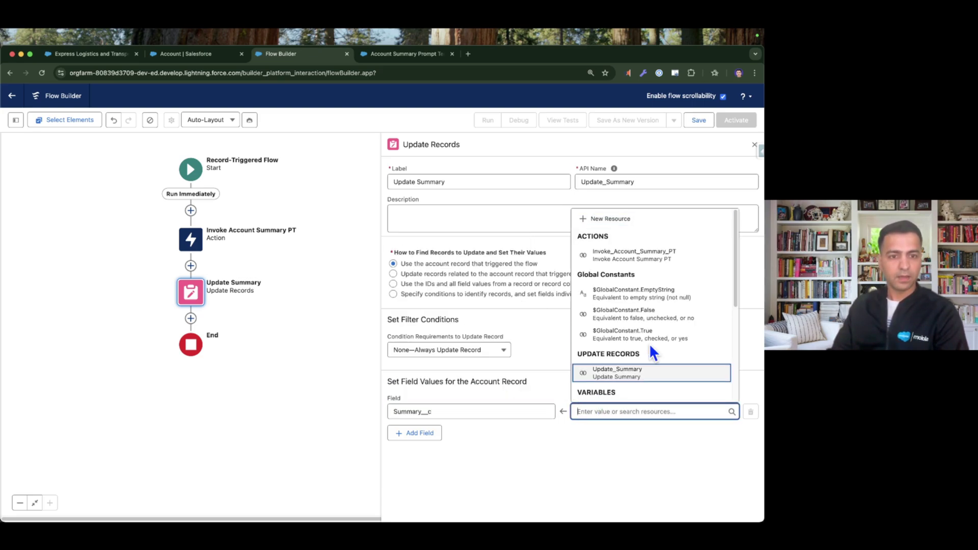
pyautogui.scroll(-5, 646, 351)
pyautogui.click(614, 260)
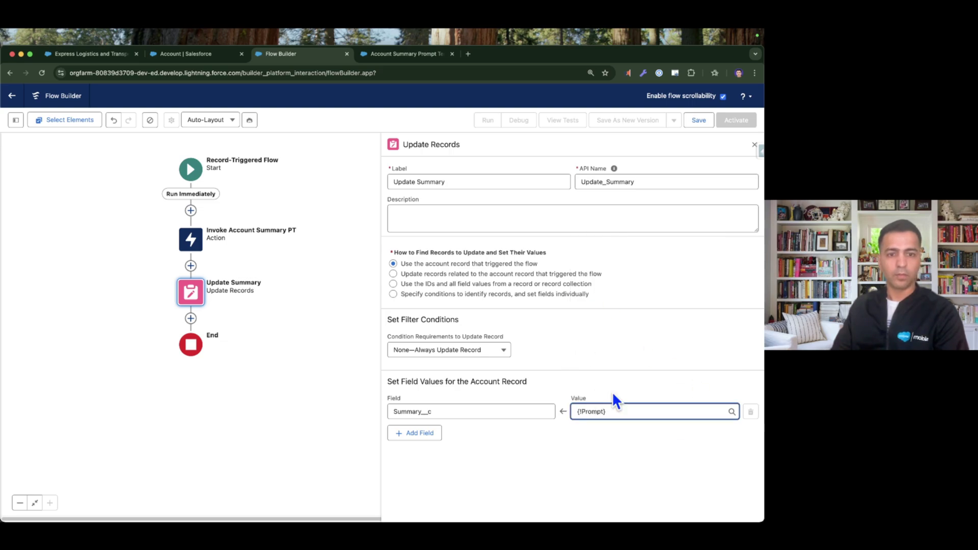
pyautogui.click(593, 412)
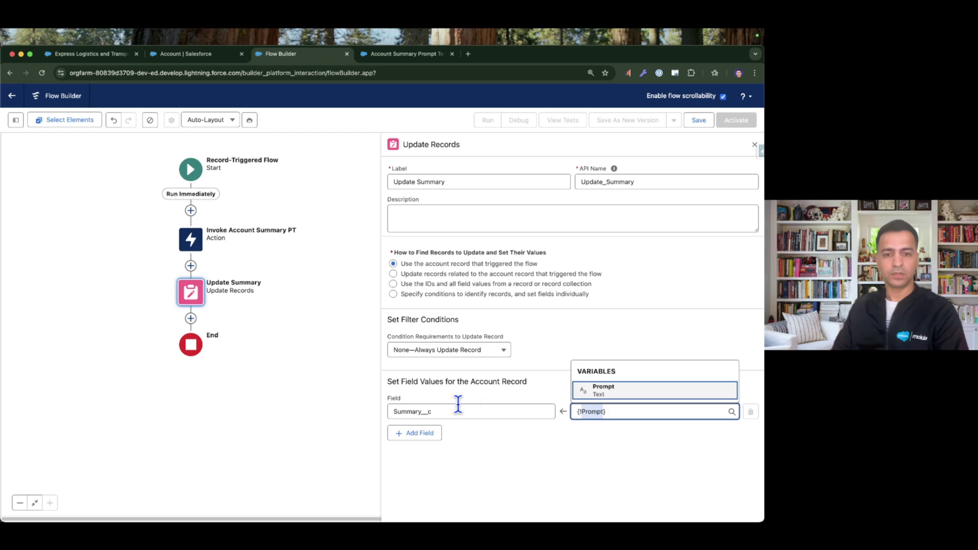
pyautogui.click(695, 201)
pyautogui.click(698, 120)
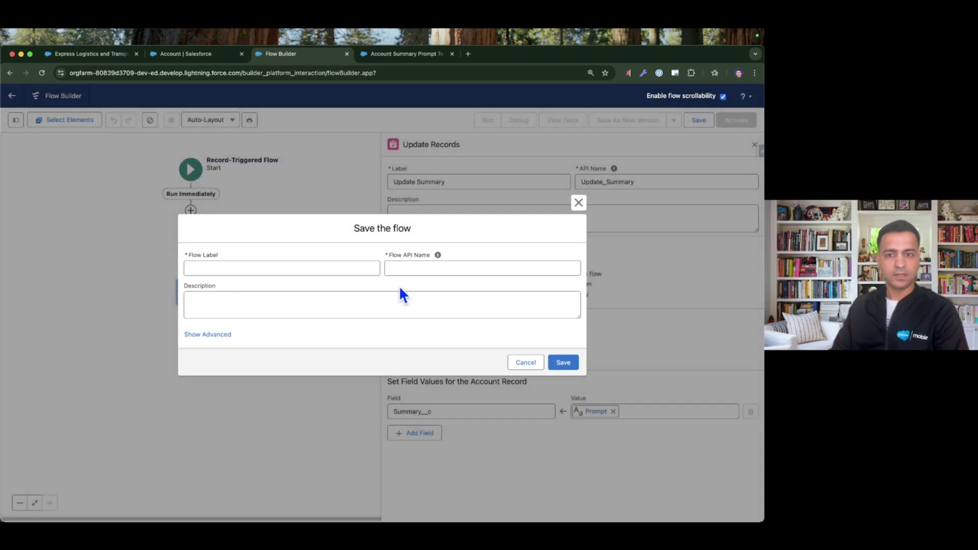
# - Save the flow as 'Account Create Update Flow' with its auto-filled API name, then activate it
pyautogui.write('Account Create Update')
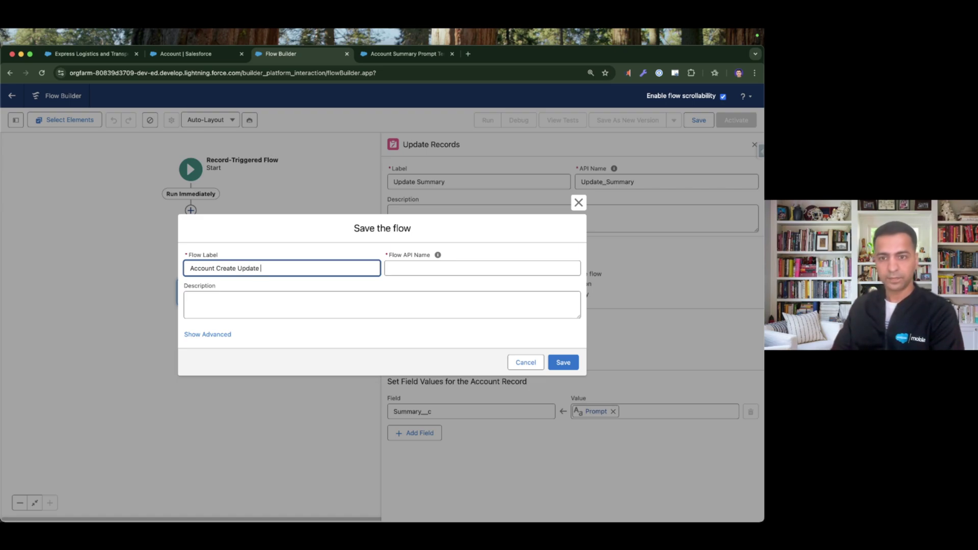
pyautogui.write(' Flow')
pyautogui.press('Tab')
pyautogui.click(562, 362)
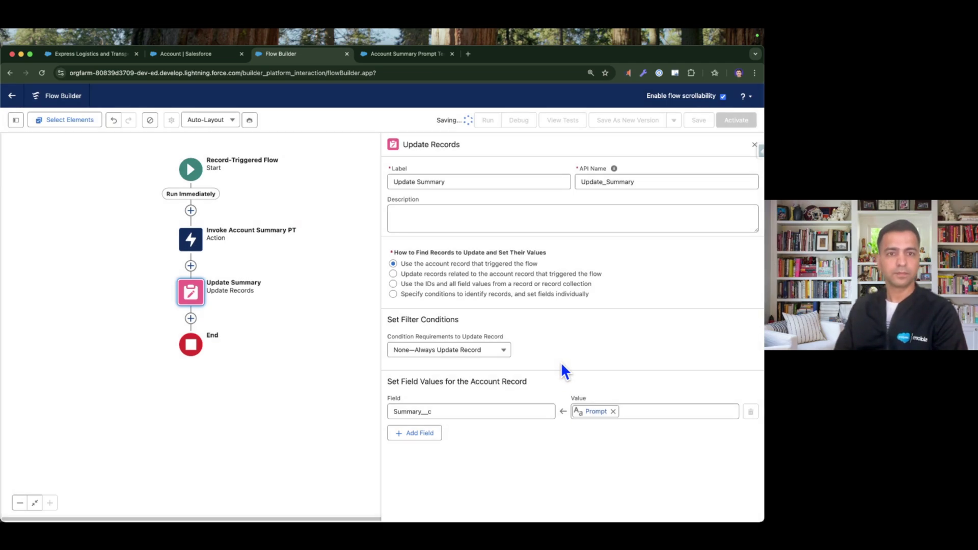
pyautogui.click(740, 119)
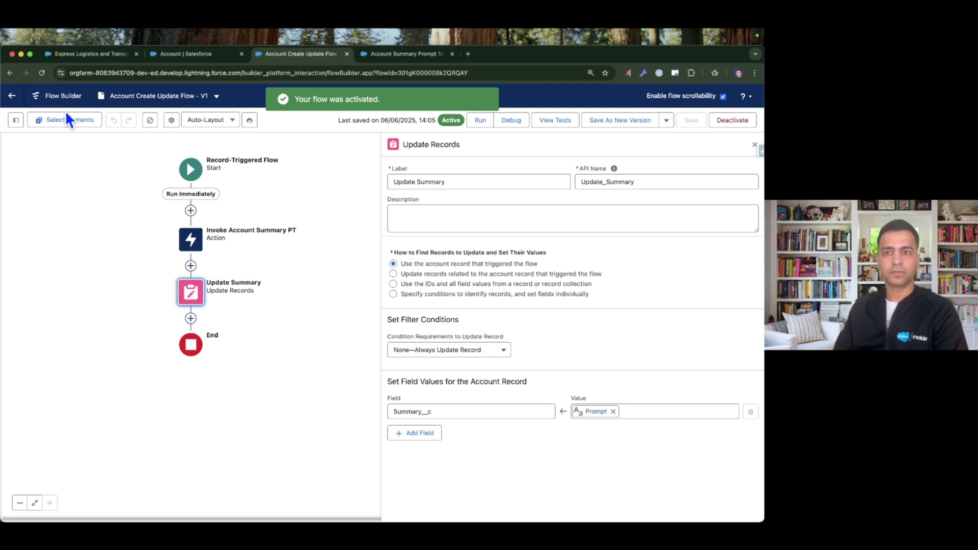
# - Open a new-account form from the Accounts list to check its fields, then close it
pyautogui.click(102, 54)
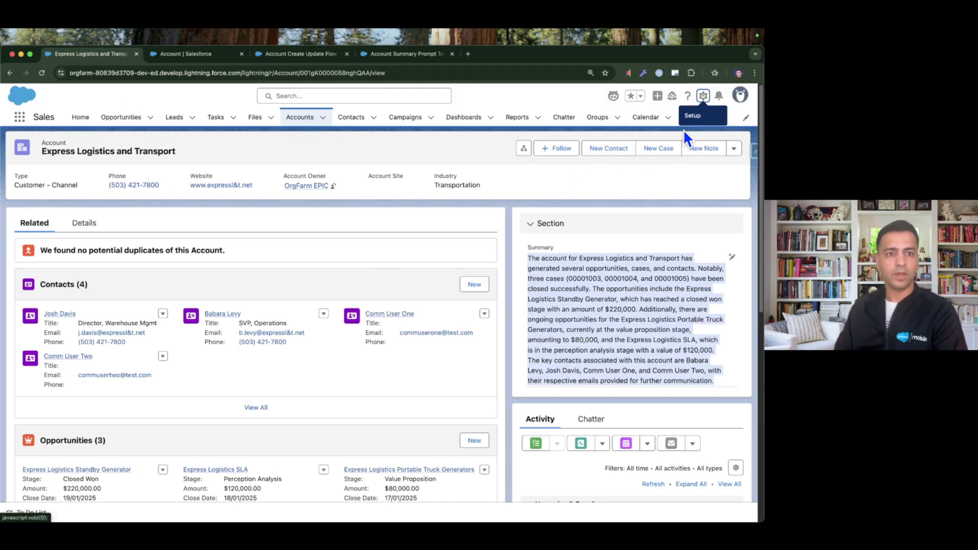
pyautogui.click(302, 119)
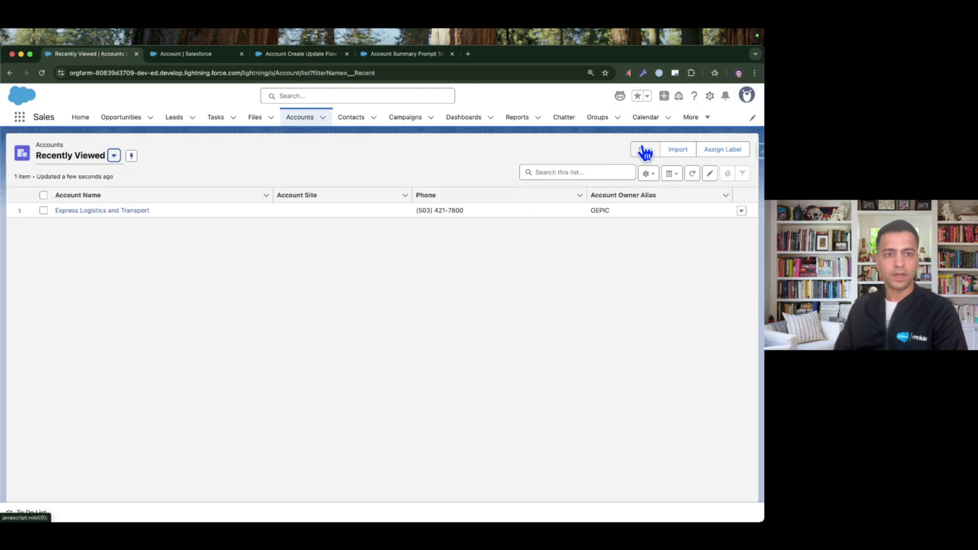
pyautogui.click(645, 151)
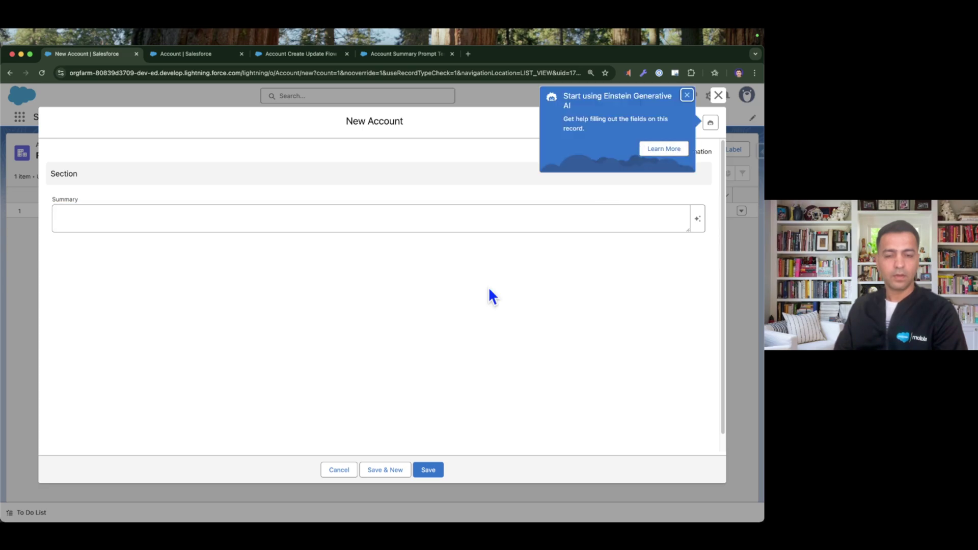
pyautogui.click(720, 97)
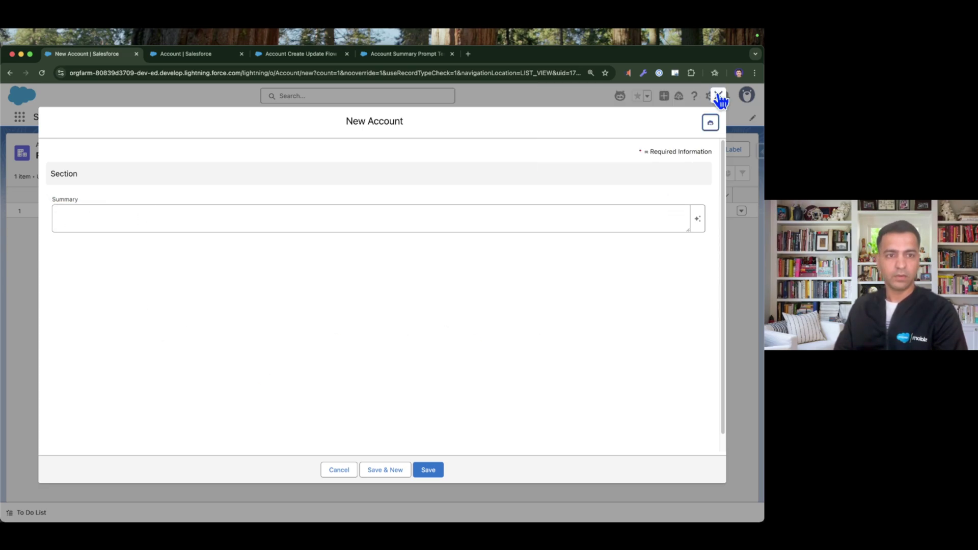
pyautogui.click(719, 97)
# - Reopen the Express Logistics and Transport account and open its record page in Edit Page
pyautogui.click(102, 209)
pyautogui.rightClick(582, 109)
pyautogui.click(681, 170)
pyautogui.click(702, 95)
pyautogui.click(657, 255)
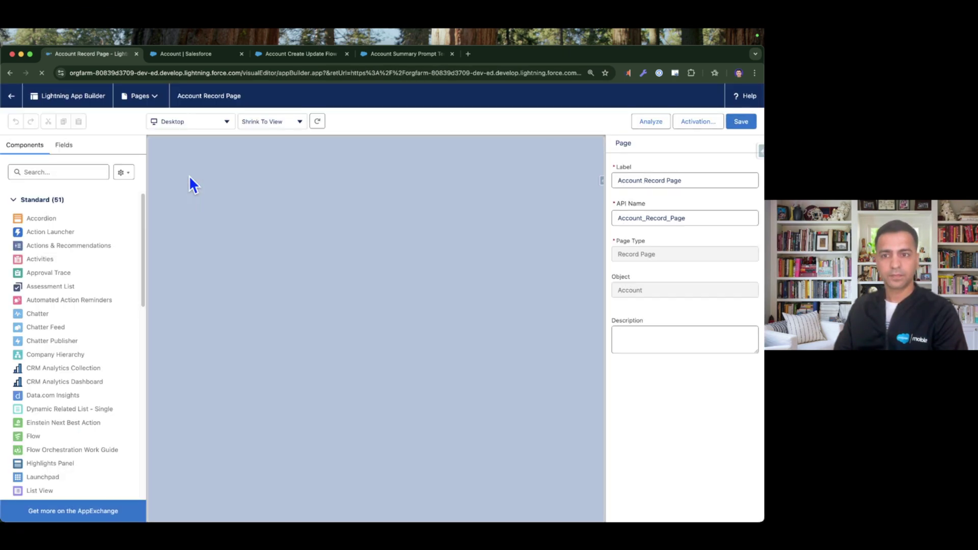
# - Place the Account Name field above Summary in the page's Section and return to the account
pyautogui.click(65, 146)
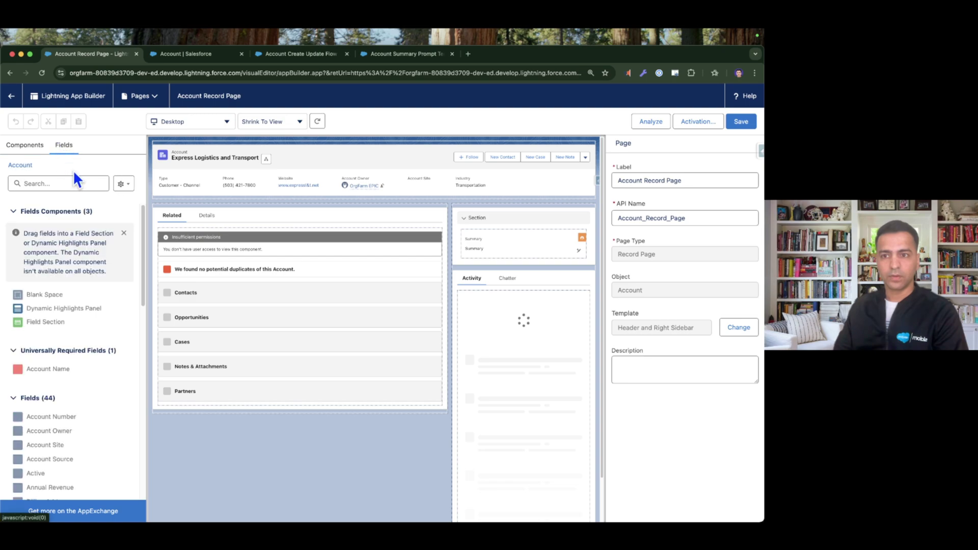
pyautogui.moveTo(55, 371); pyautogui.dragTo(491, 238)
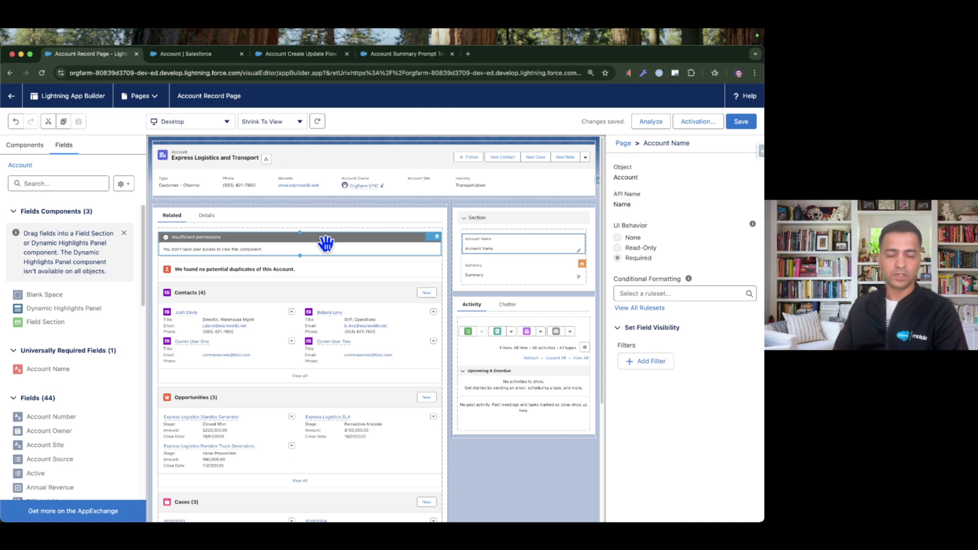
pyautogui.click(12, 98)
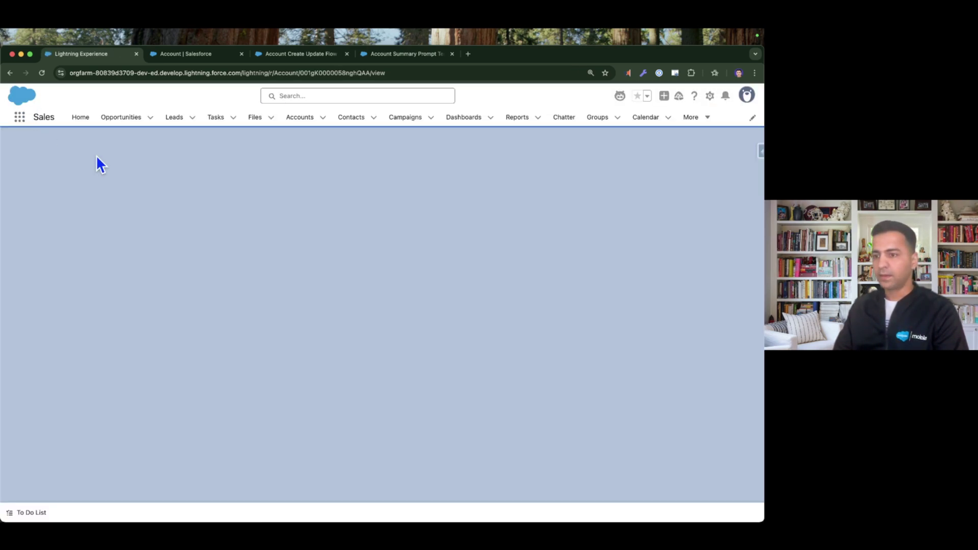
# - Create and save a new account named Test Youtube from the Accounts list
pyautogui.click(306, 124)
pyautogui.click(644, 148)
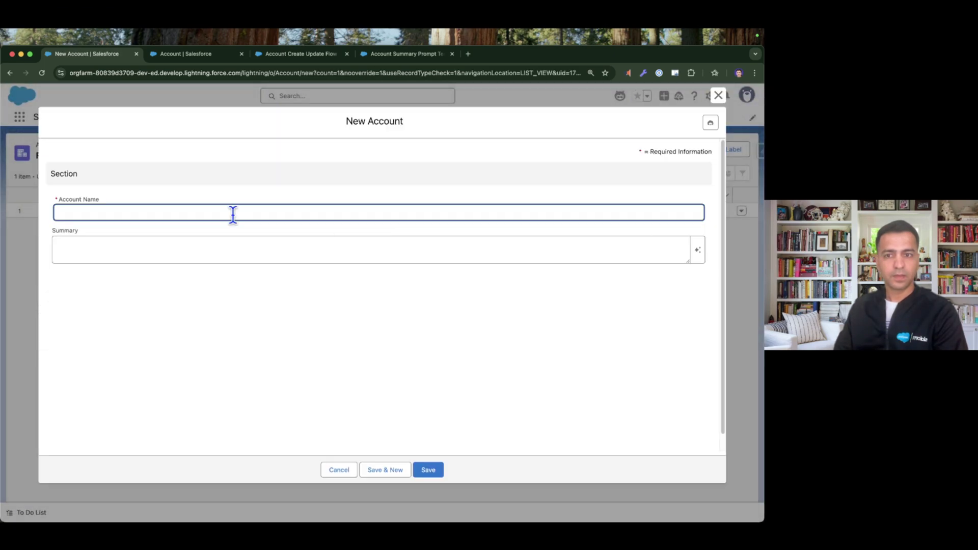
pyautogui.write('Test Youtube')
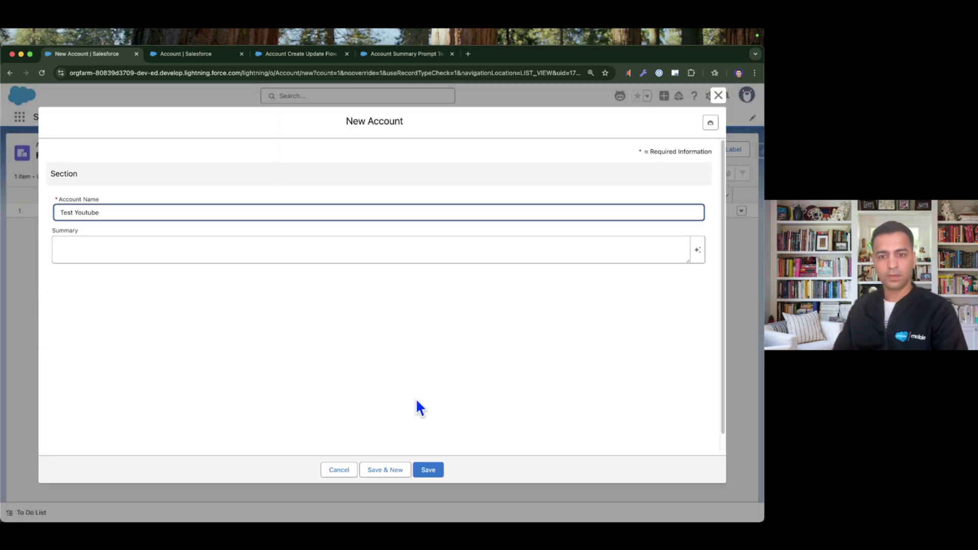
pyautogui.click(428, 469)
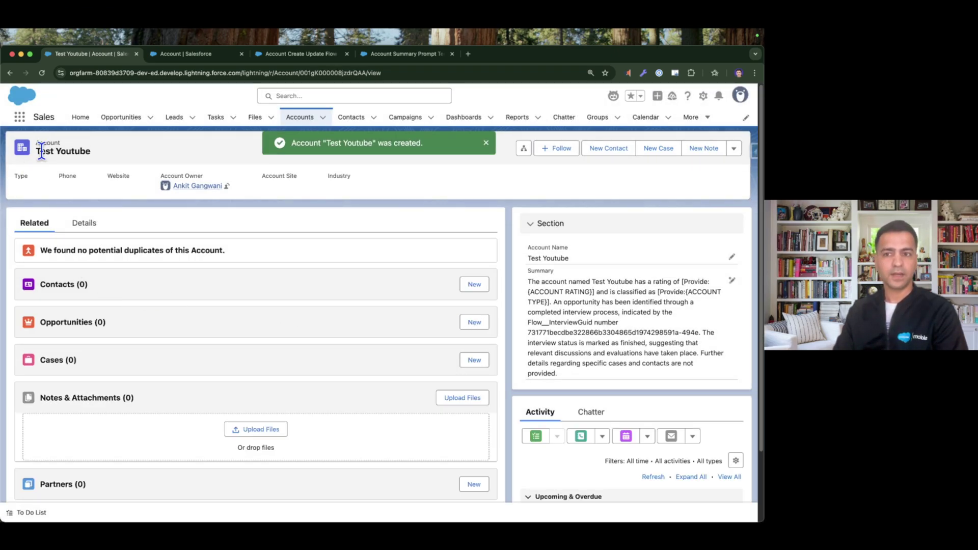
# - Highlight the generated Summary and its unfilled rating and type placeholders, then view the account Details
pyautogui.moveTo(558, 373); pyautogui.dragTo(529, 281)
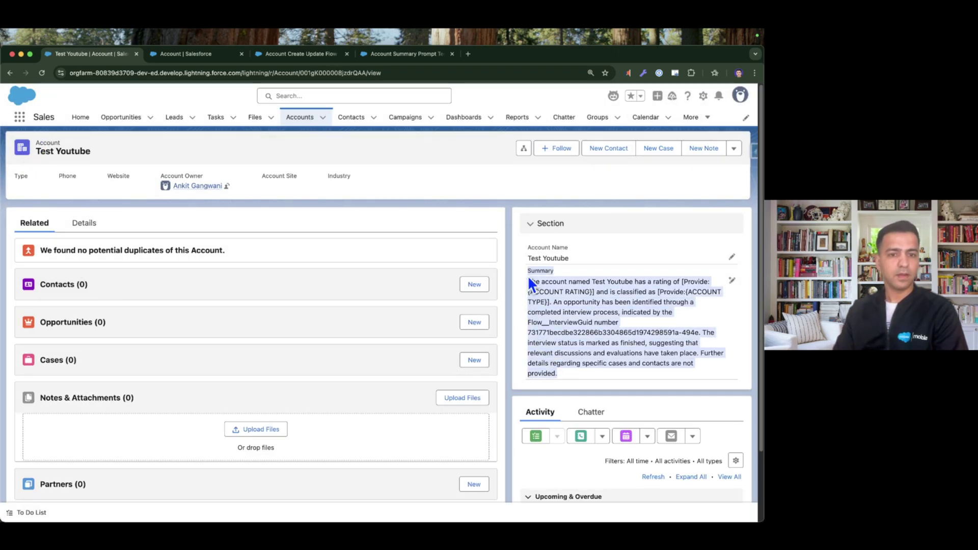
pyautogui.click(606, 383)
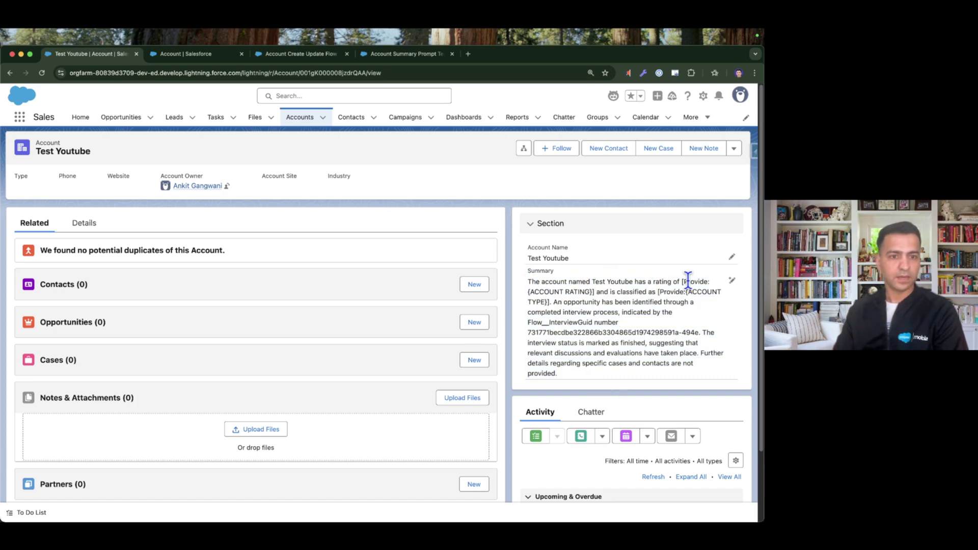
pyautogui.moveTo(544, 293); pyautogui.dragTo(680, 297)
pyautogui.moveTo(664, 377); pyautogui.dragTo(550, 279)
pyautogui.click(594, 381)
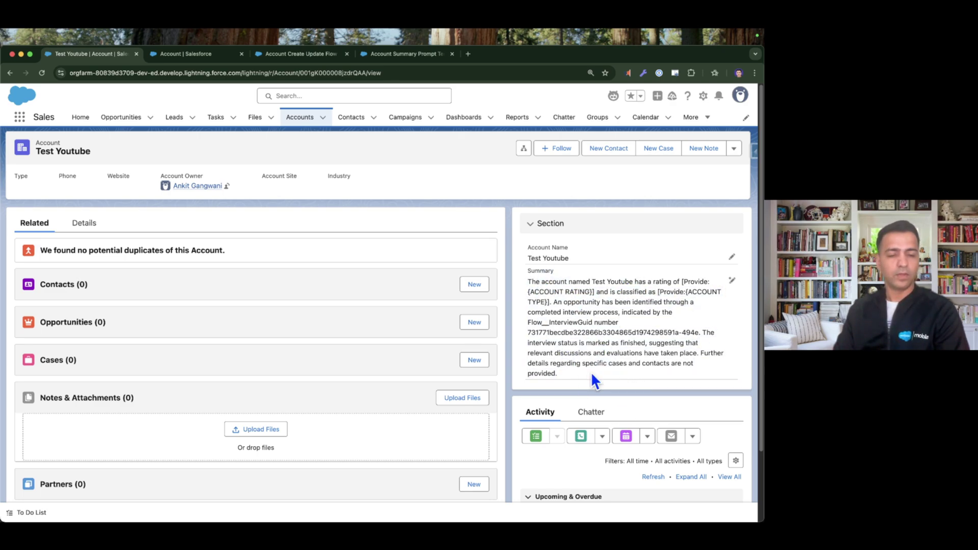
pyautogui.moveTo(591, 378); pyautogui.dragTo(532, 279)
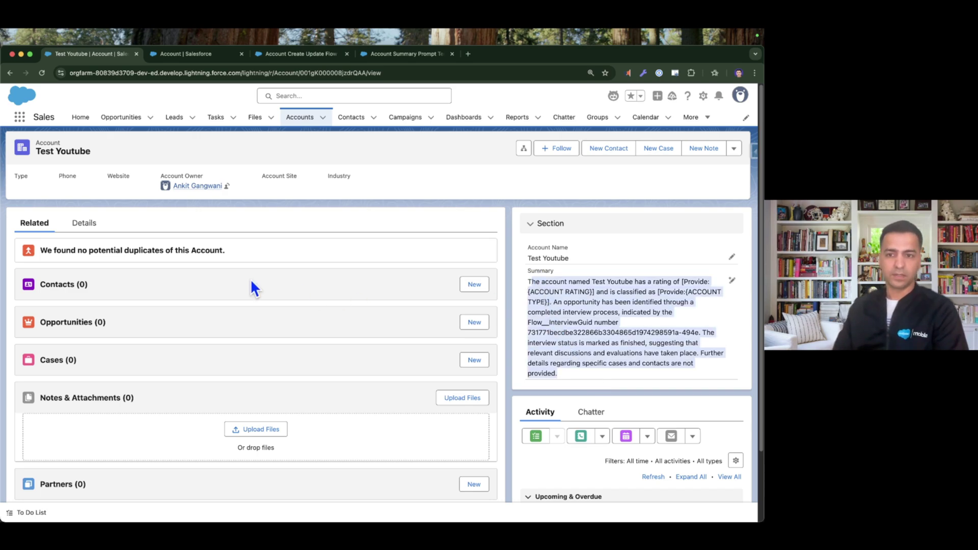
pyautogui.click(97, 222)
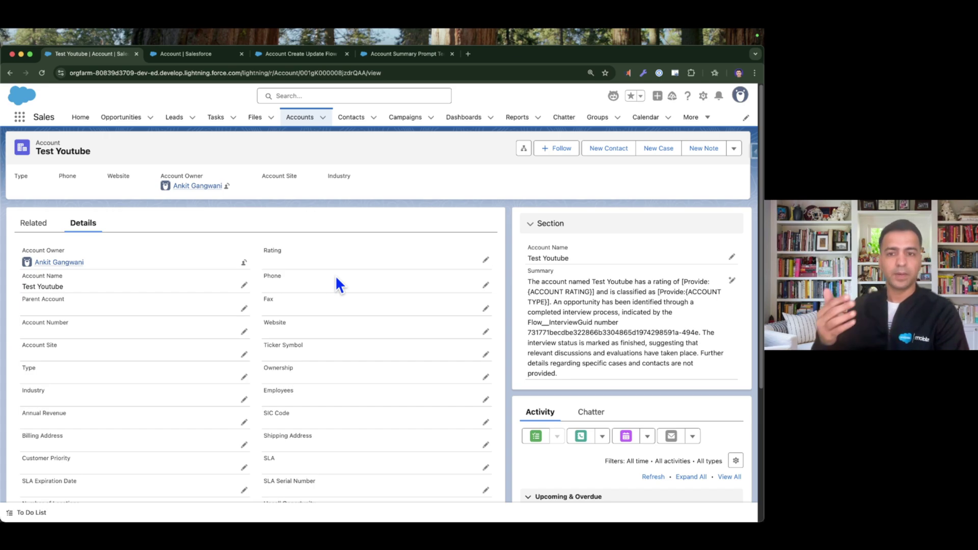
# - Set Test Youtube's Rating to Cold and Type to Customer - Channel, and save
pyautogui.click(485, 260)
pyautogui.click(319, 285)
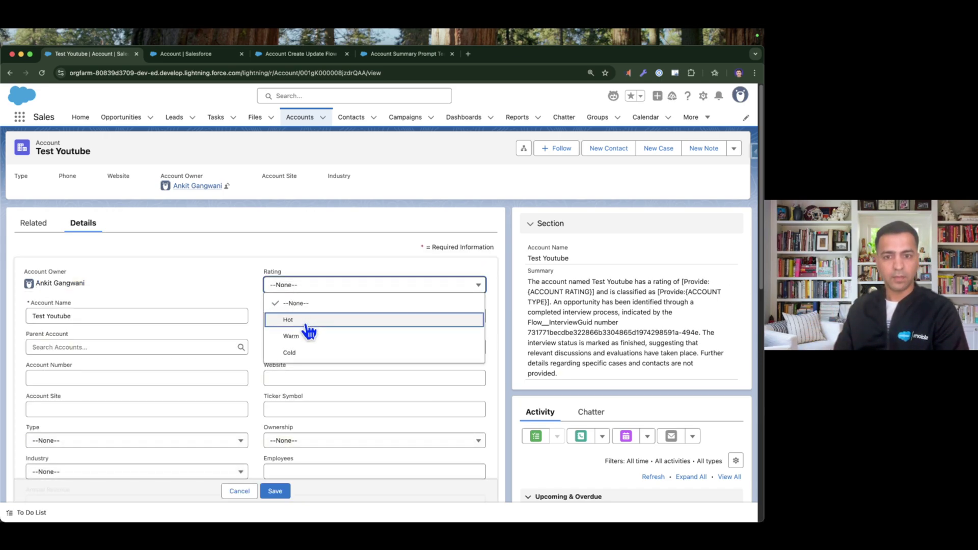
pyautogui.click(308, 352)
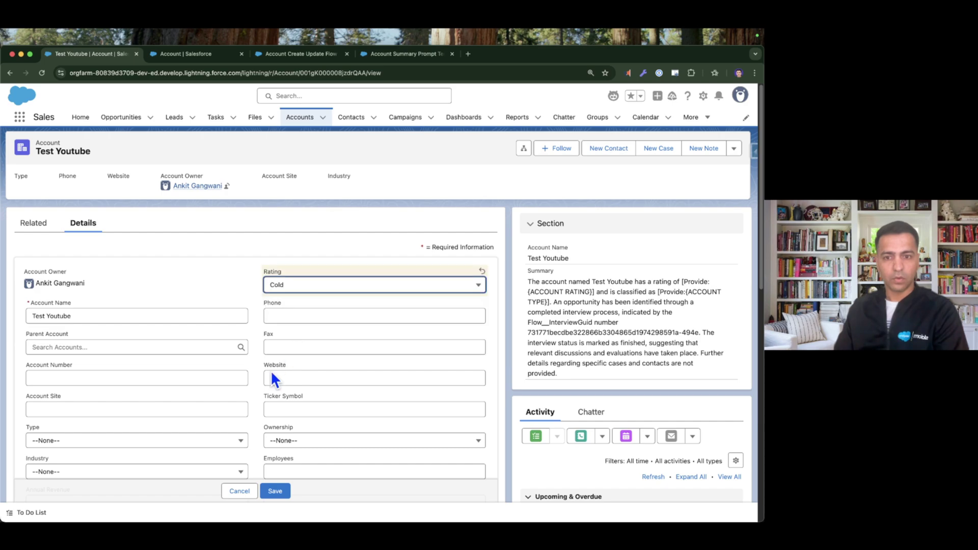
pyautogui.scroll(-3, 72, 370)
pyautogui.click(72, 357)
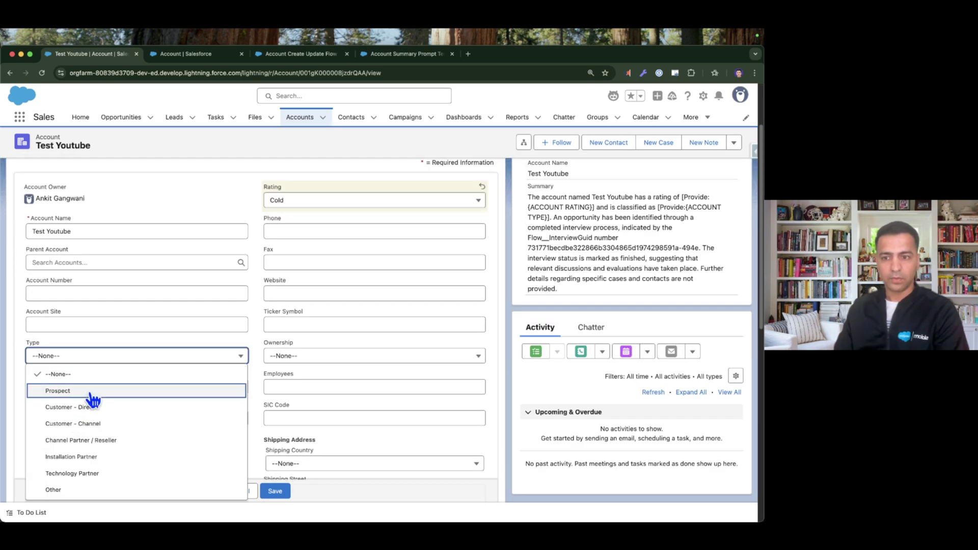
pyautogui.click(92, 423)
pyautogui.click(278, 491)
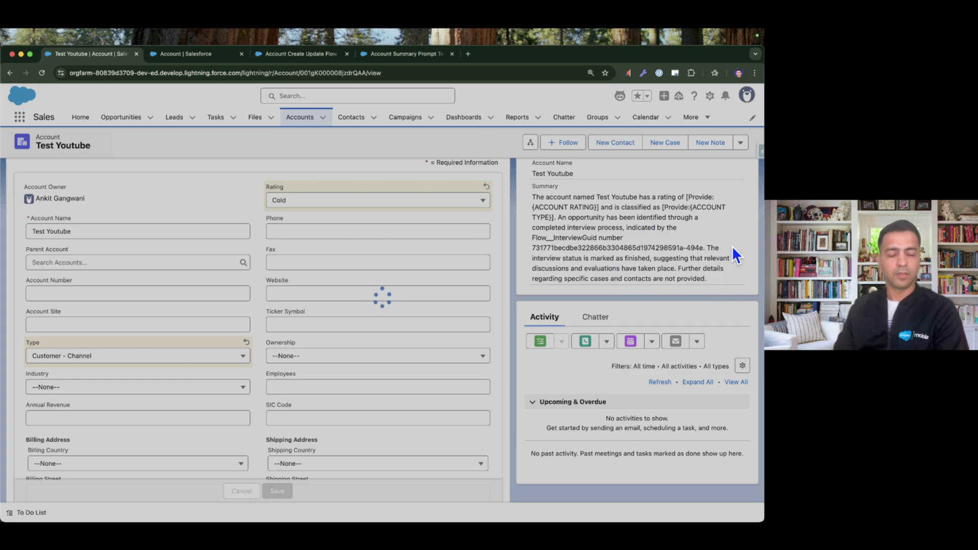
pyautogui.scroll(3, 736, 254)
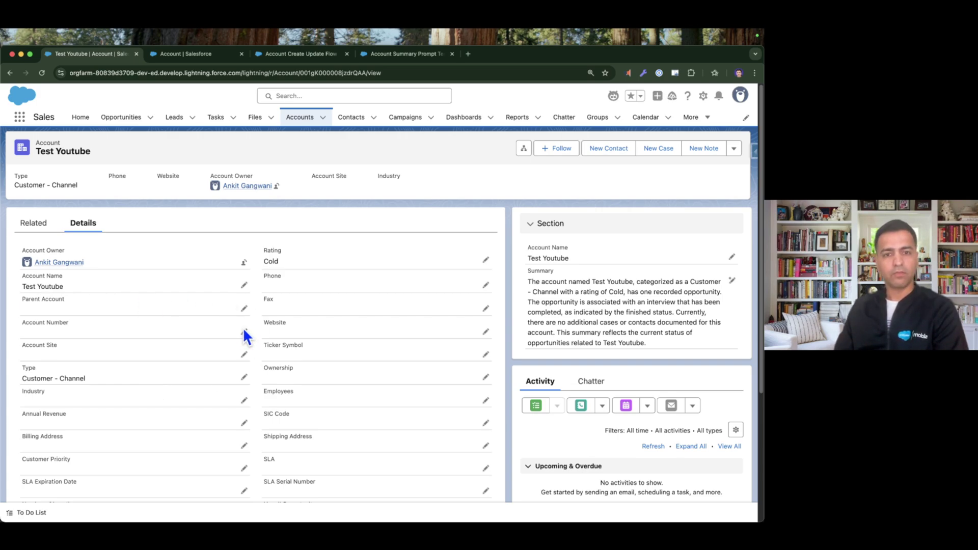
# - Start a new contact from the account's related lists with salutation Mr
pyautogui.click(33, 223)
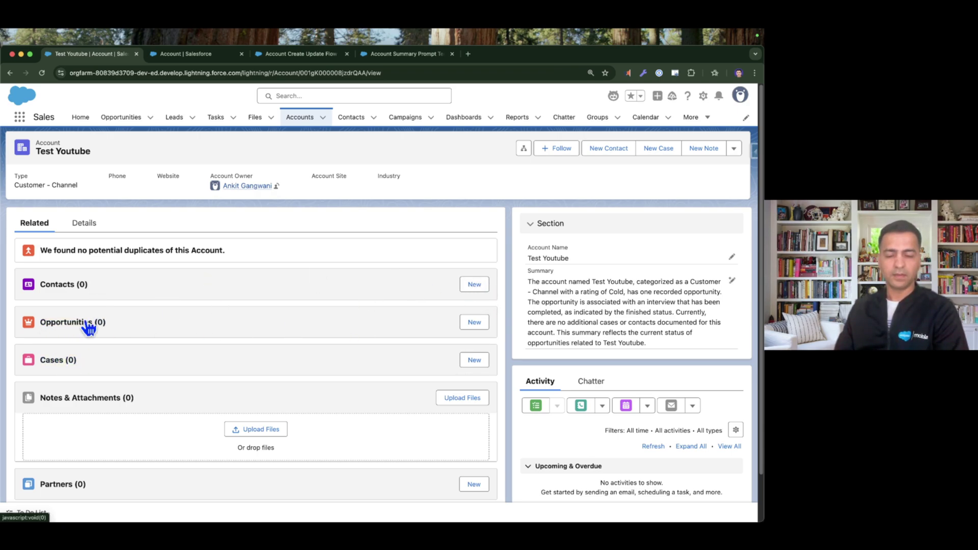
pyautogui.click(484, 286)
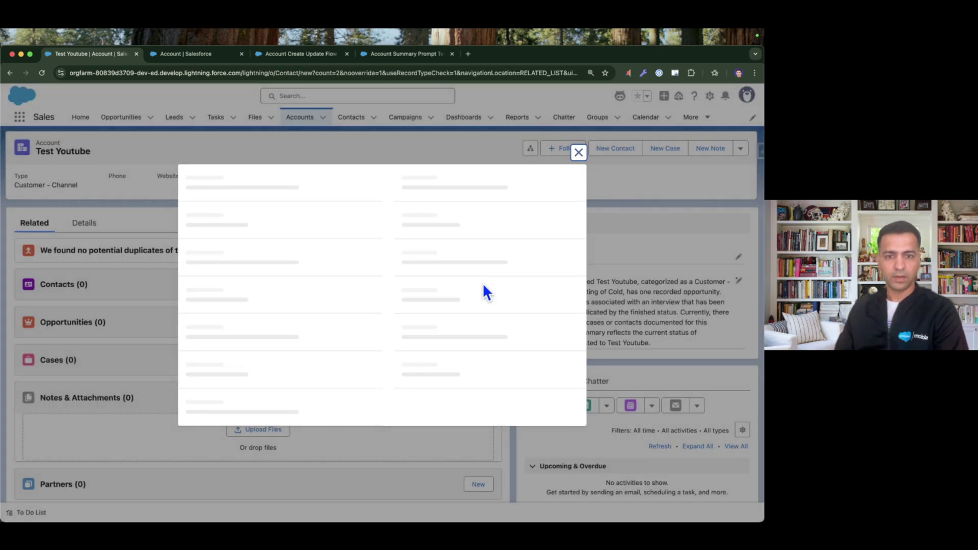
pyautogui.click(234, 238)
pyautogui.click(232, 272)
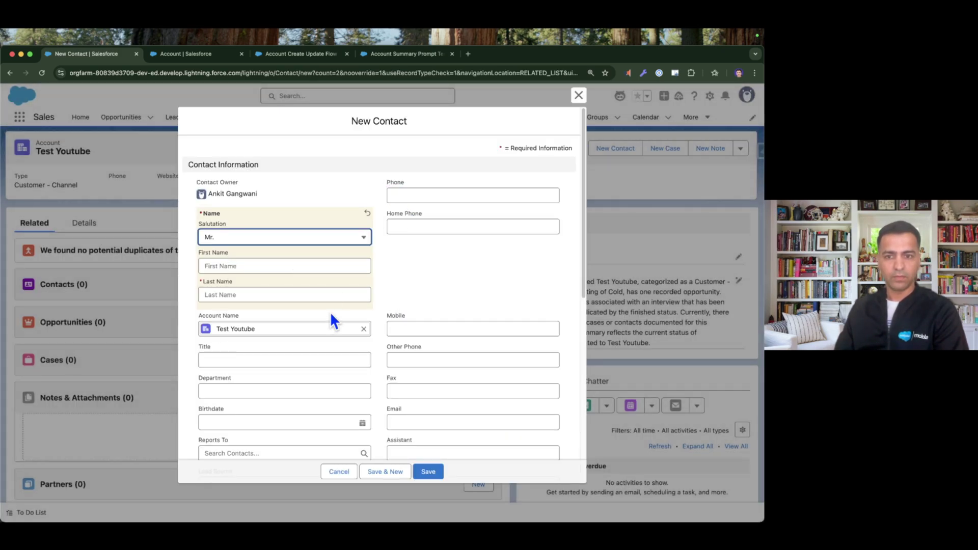
# - Enter first name Test, last name Contact 1 and an email address, and save the contact
pyautogui.scroll(-1, 251, 356)
pyautogui.click(253, 243)
pyautogui.write('Test')
pyautogui.press('Tab')
pyautogui.write('C')
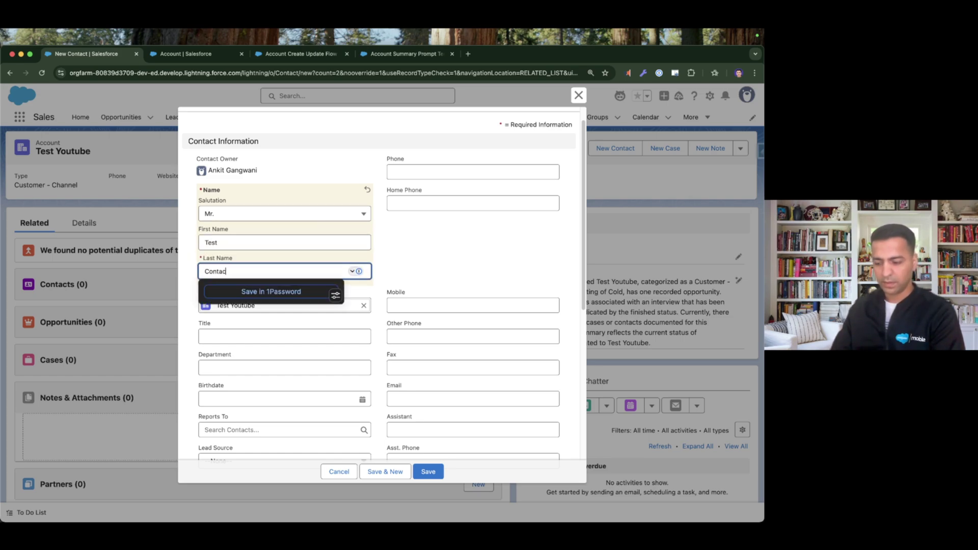
pyautogui.click(414, 396)
pyautogui.write('contact1@test.com')
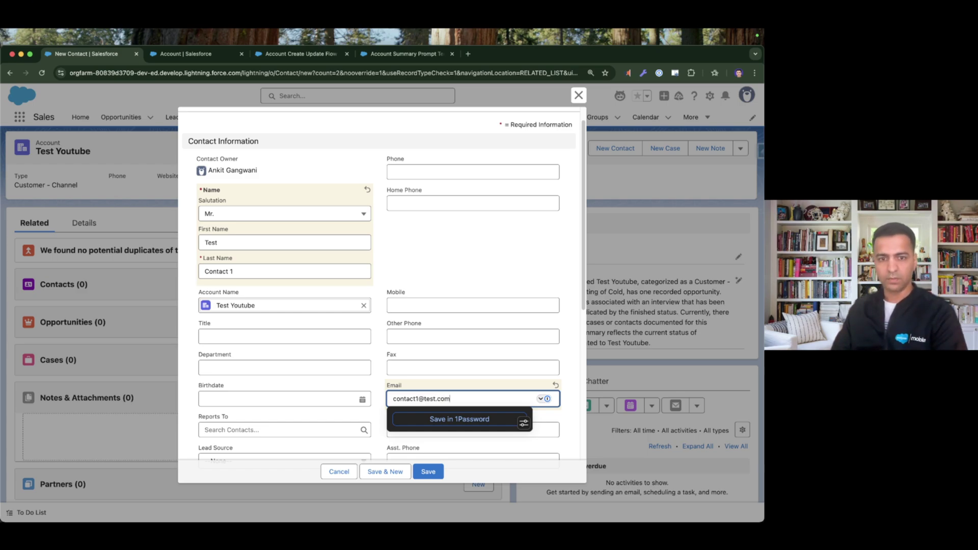
pyautogui.click(436, 474)
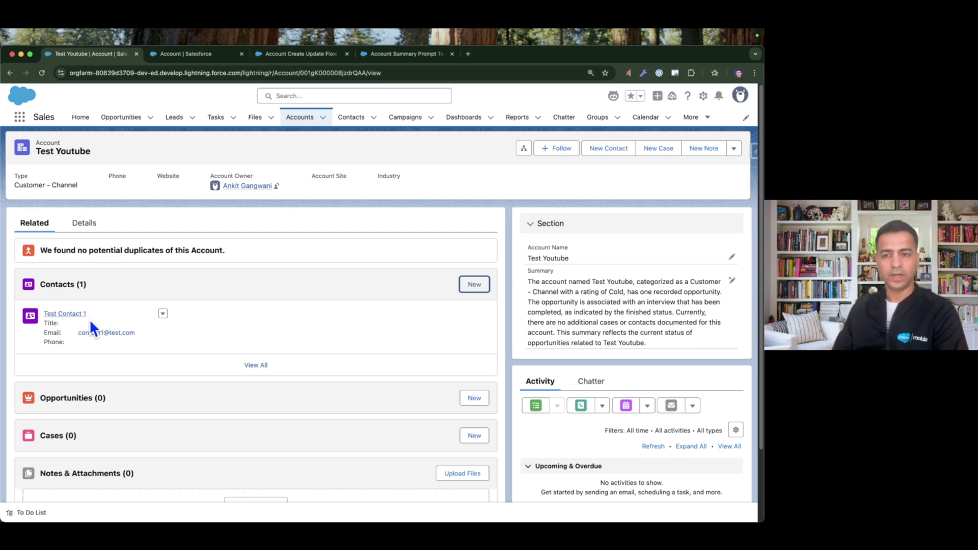
# - Delete Test Contact 1 and return to the Account Create Update Flow
pyautogui.click(162, 314)
pyautogui.click(172, 346)
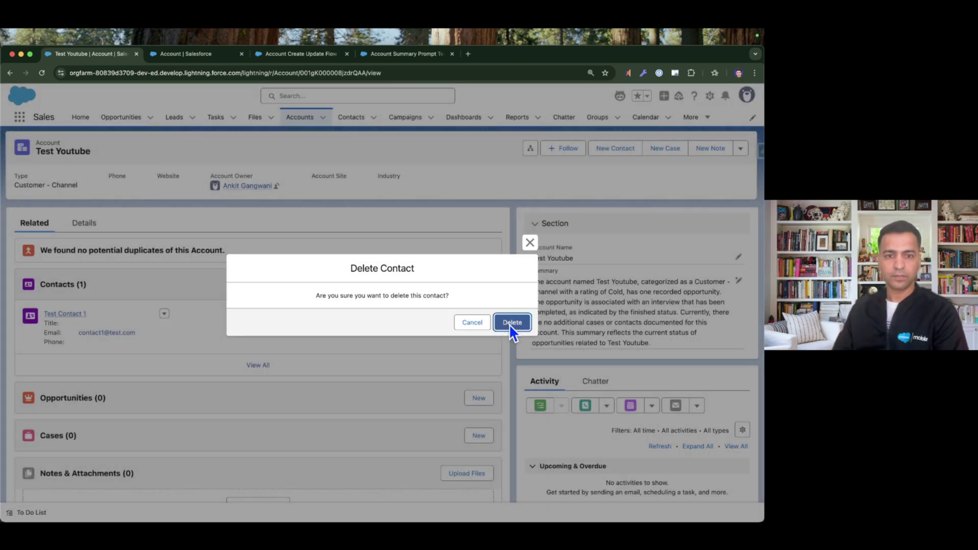
pyautogui.click(508, 322)
pyautogui.click(200, 54)
pyautogui.click(300, 54)
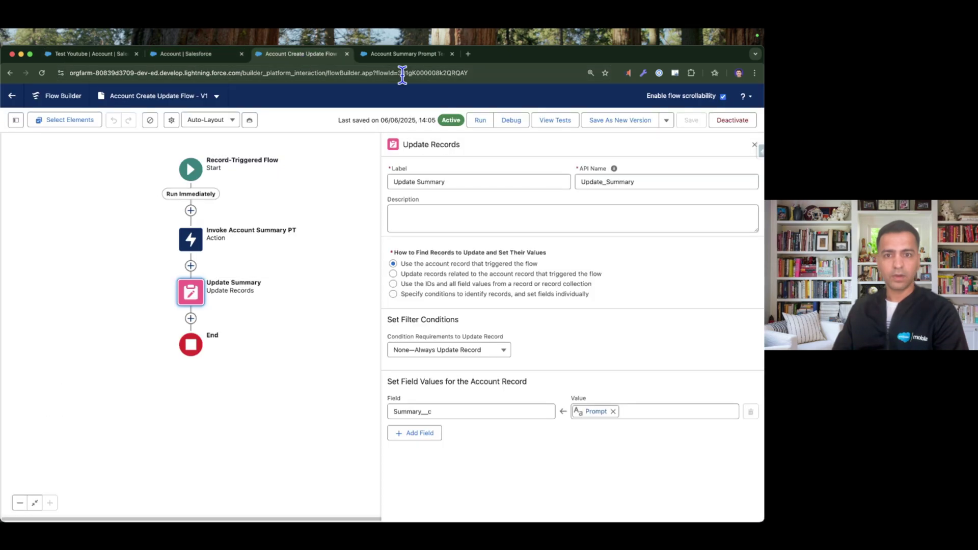
# - Filter Flow Trigger Explorer to Contact on Updated and start a new after-save Contact flow
pyautogui.click(204, 53)
pyautogui.click(667, 193)
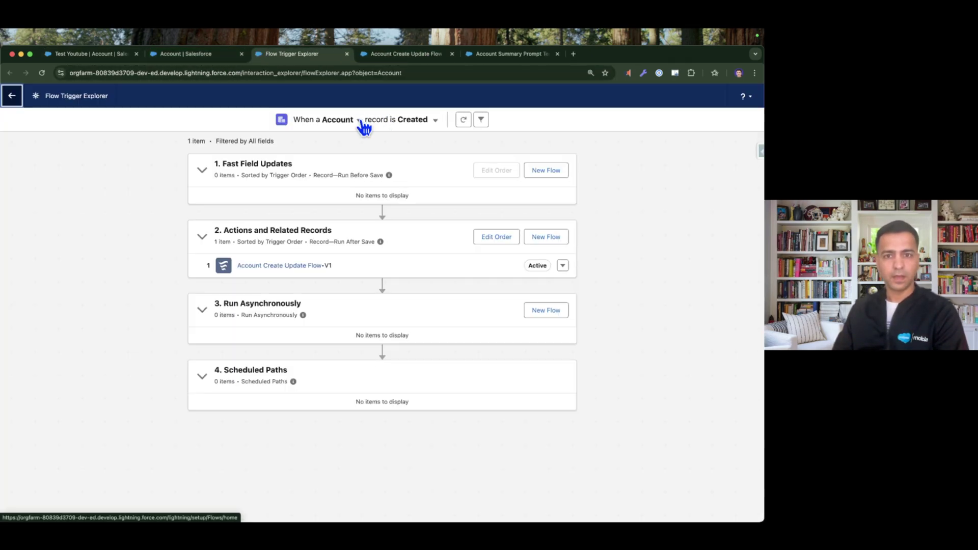
pyautogui.click(358, 122)
pyautogui.write('contac')
pyautogui.click(367, 155)
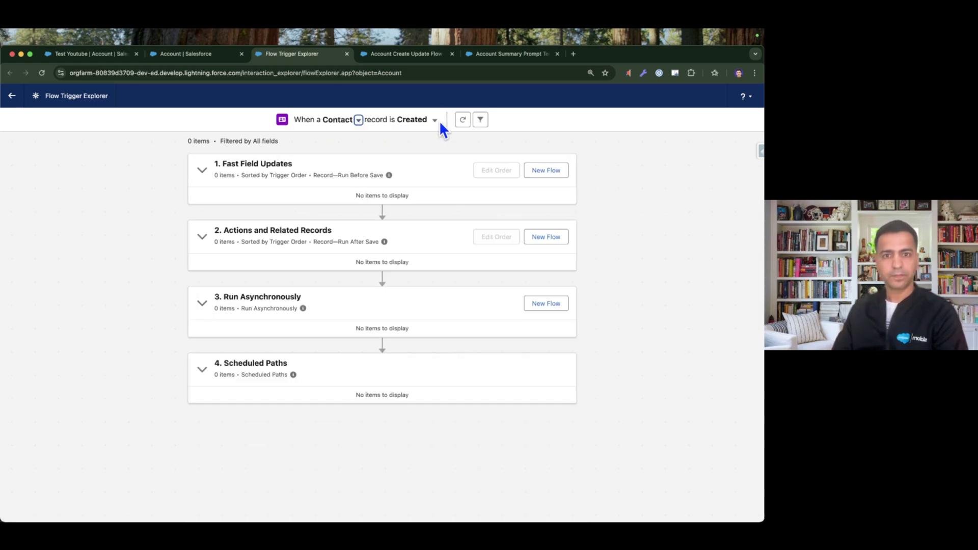
pyautogui.click(431, 121)
pyautogui.click(445, 151)
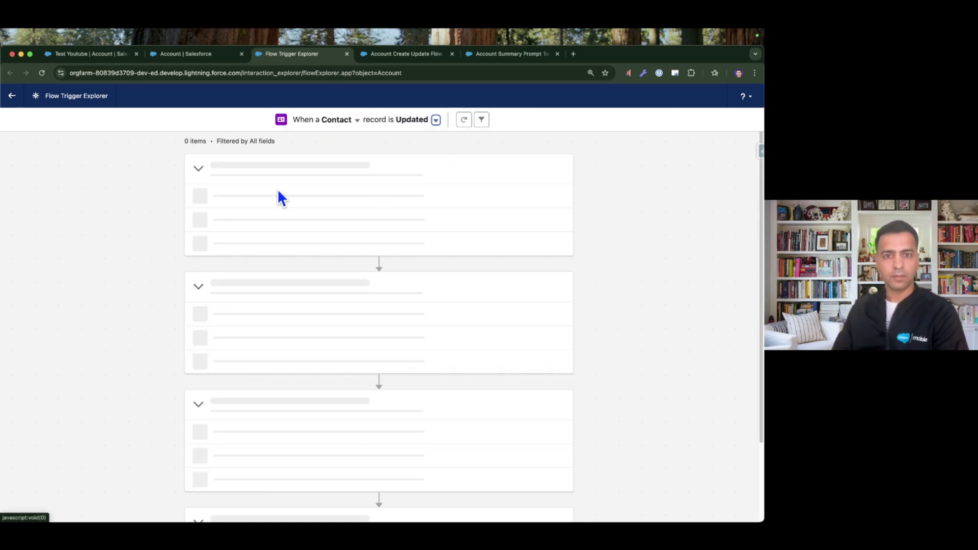
pyautogui.click(527, 236)
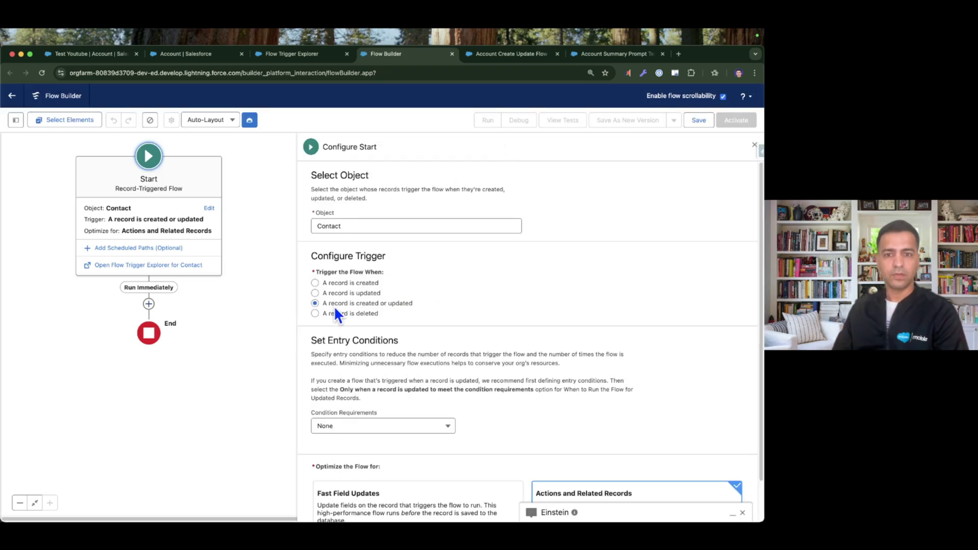
# - Add an Action element after Start and list the Prompt Template actions
pyautogui.scroll(-1, 356, 227)
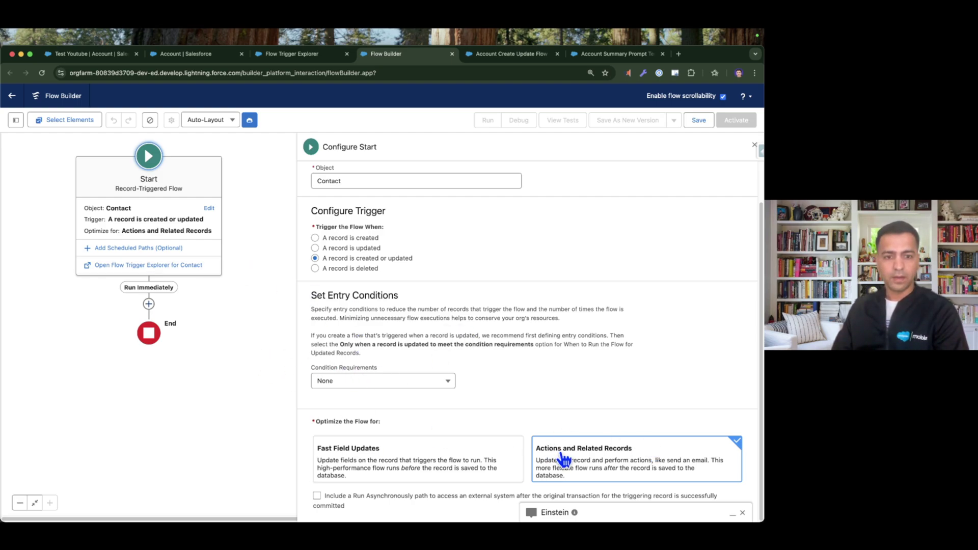
pyautogui.click(148, 197)
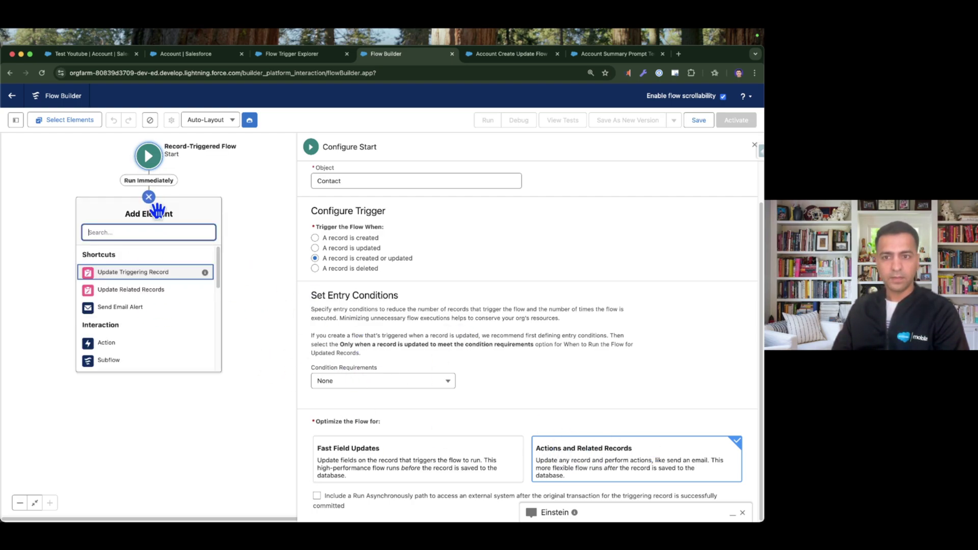
pyautogui.click(149, 343)
pyautogui.scroll(-10, 651, 336)
pyautogui.click(622, 308)
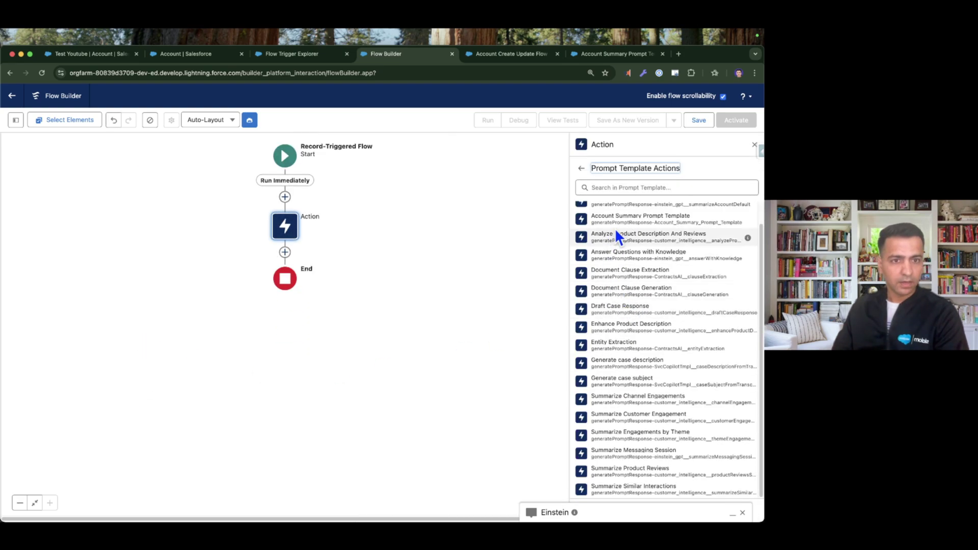
# - Configure Account Summary Prompt Template as Invoke Account Summary PT, with RelatedEntity from the contact's Account ID
pyautogui.click(606, 224)
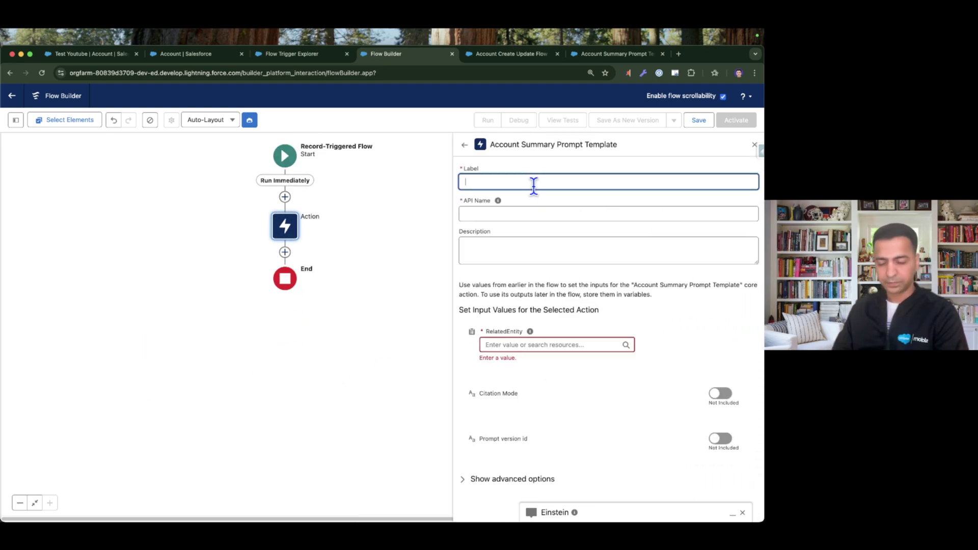
pyautogui.write('Involke')
pyautogui.write('ke Ac')
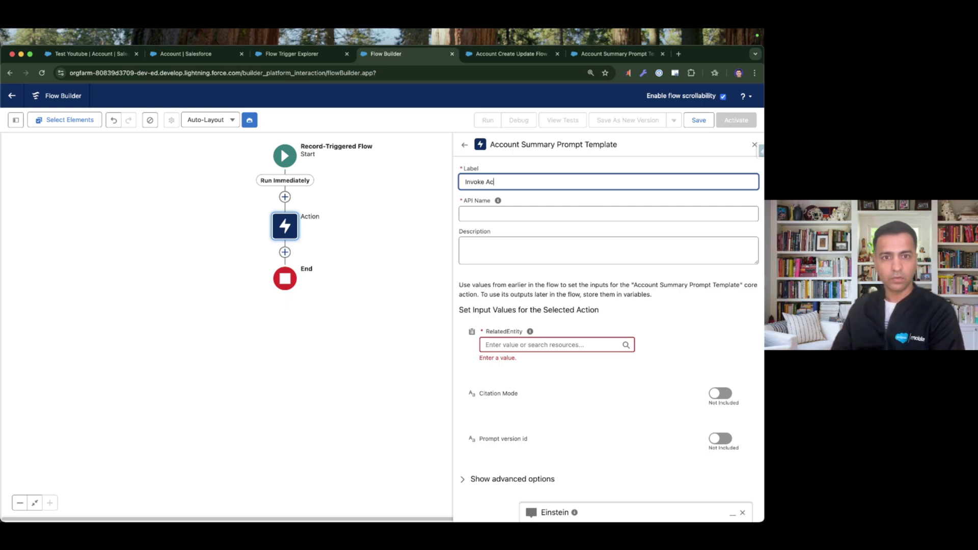
pyautogui.write('count Summary PT')
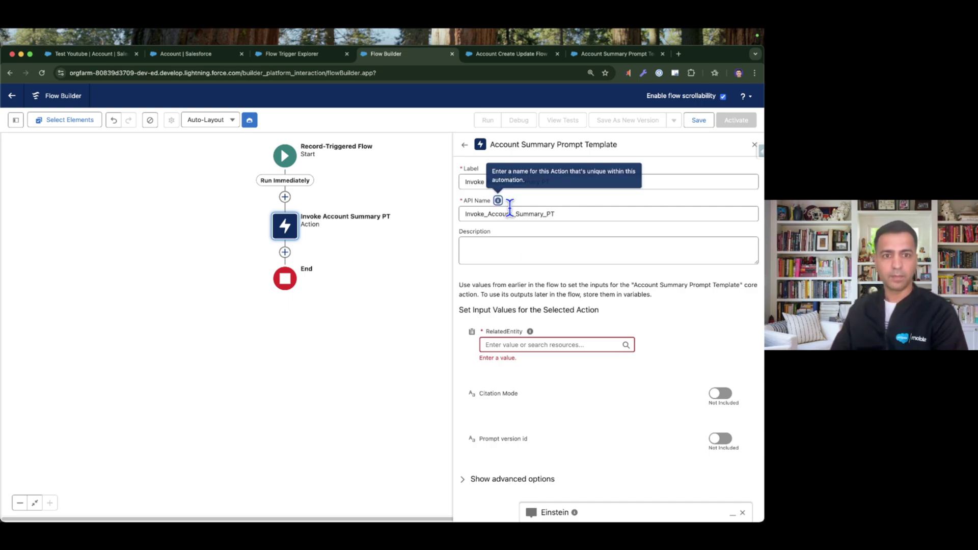
pyautogui.click(549, 343)
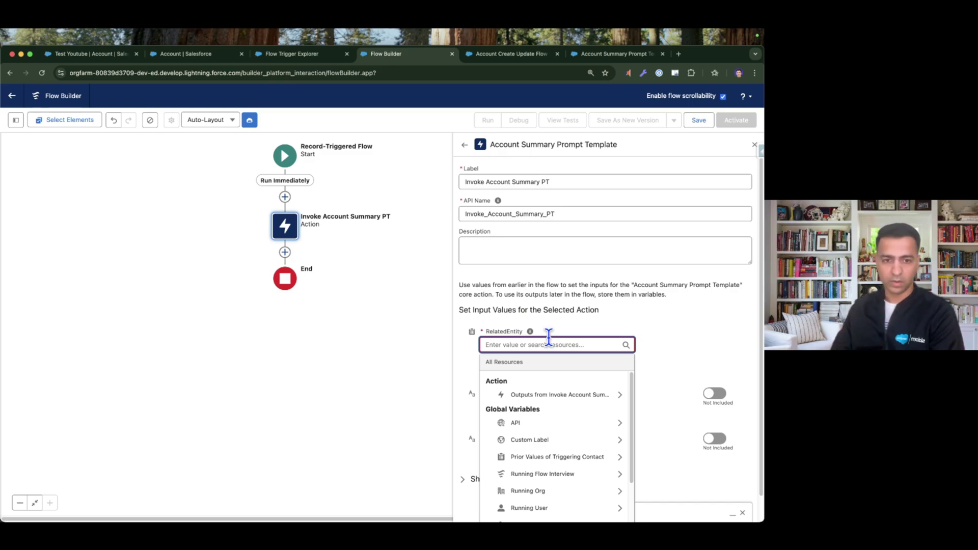
pyautogui.write('record')
pyautogui.click(571, 411)
pyautogui.write('acc')
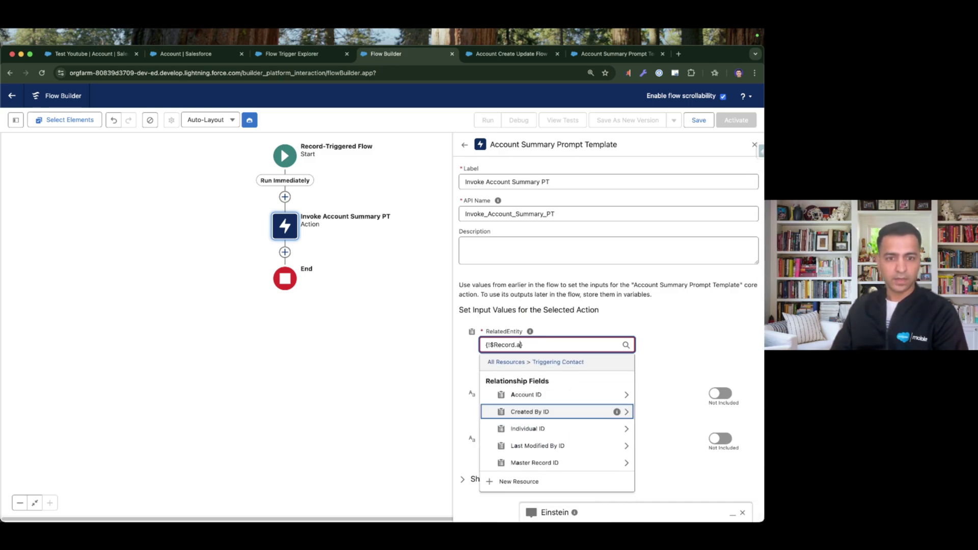
pyautogui.click(556, 396)
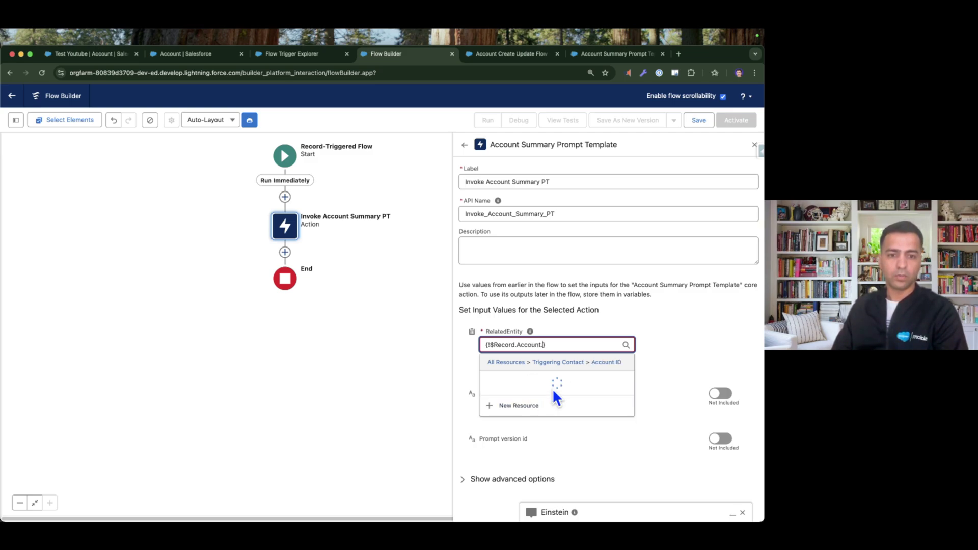
pyautogui.click(666, 341)
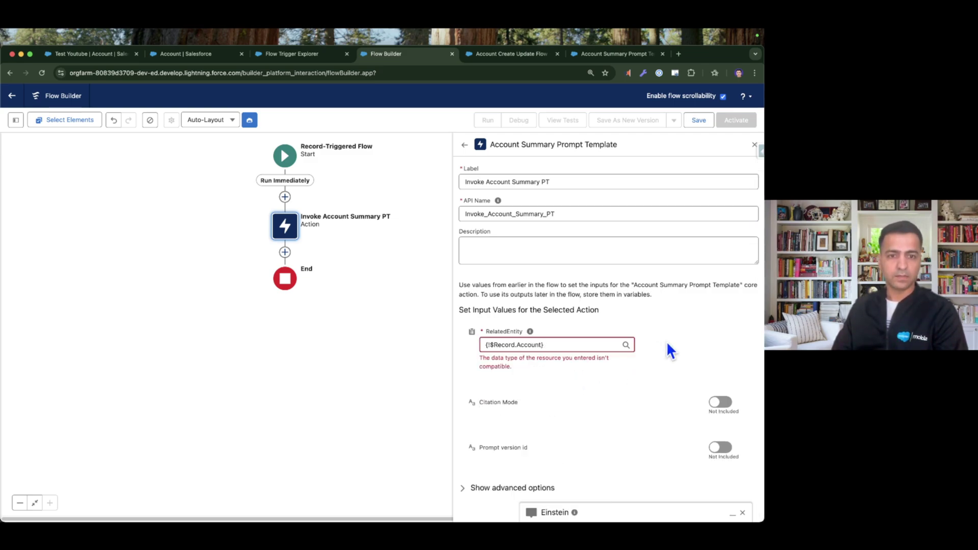
pyautogui.click(285, 197)
# - Add a Get Records step labelled Get Account that fetches Account records
pyautogui.write('get')
pyautogui.click(279, 259)
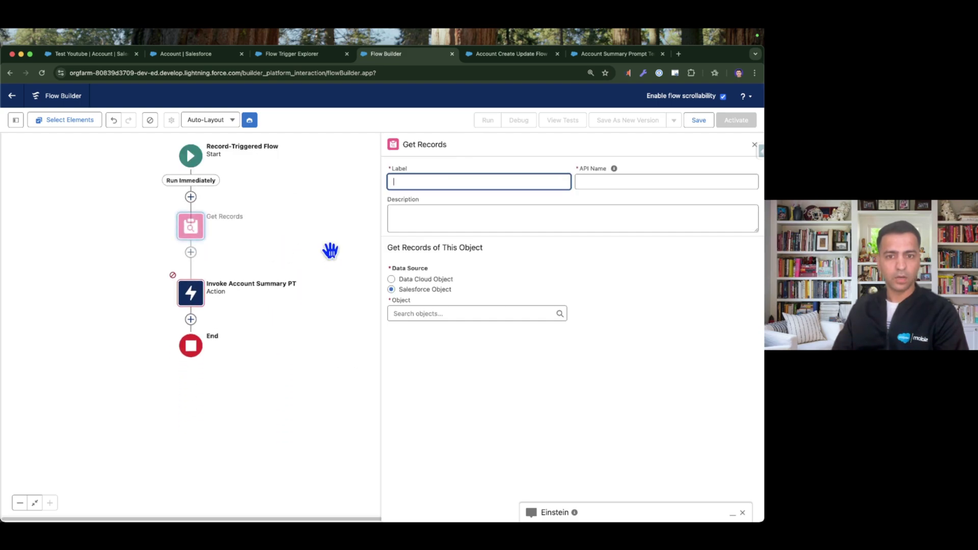
pyautogui.write('Get Account')
pyautogui.click(423, 313)
pyautogui.write('acc')
pyautogui.click(428, 359)
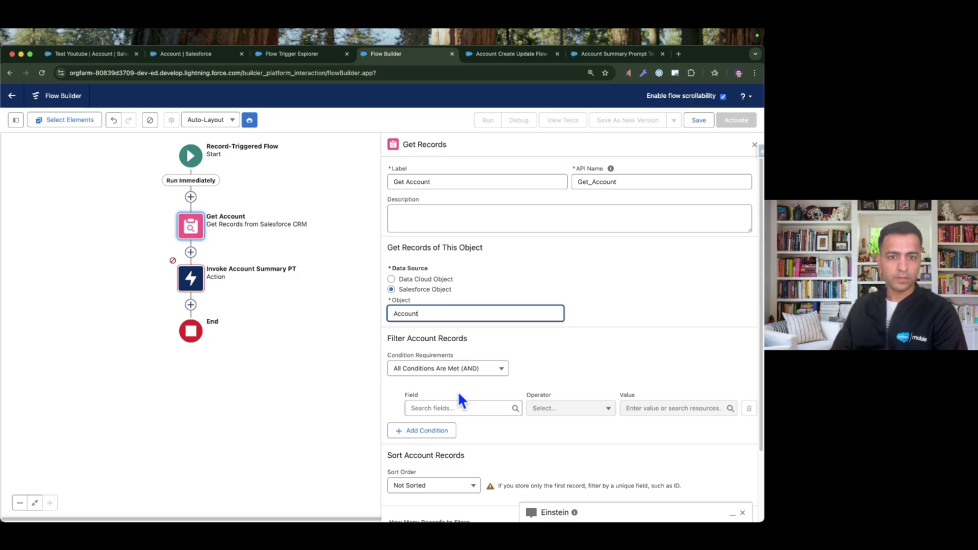
# - Filter Get Account to Id Equals the triggering contact's Account ID
pyautogui.click(459, 408)
pyautogui.write('Id')
pyautogui.click(464, 285)
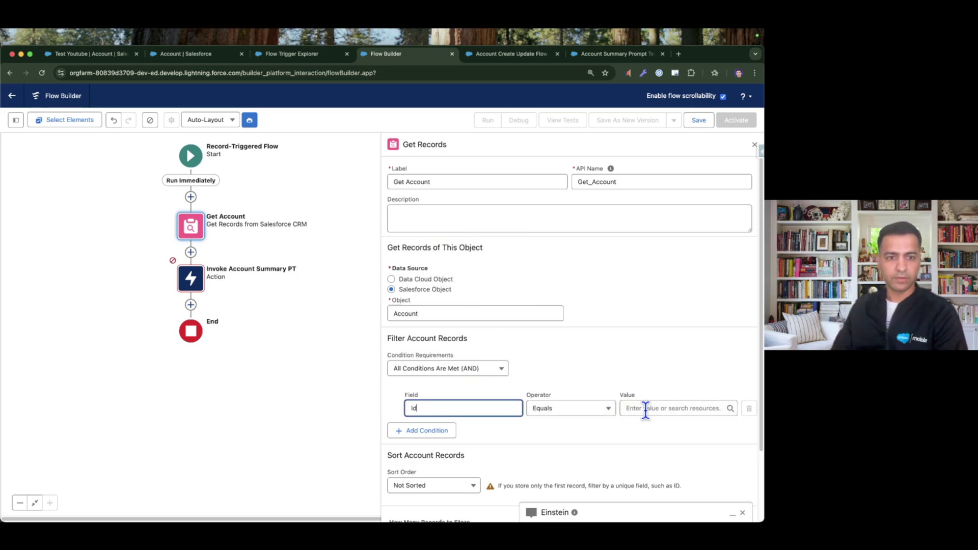
pyautogui.click(645, 408)
pyautogui.click(656, 387)
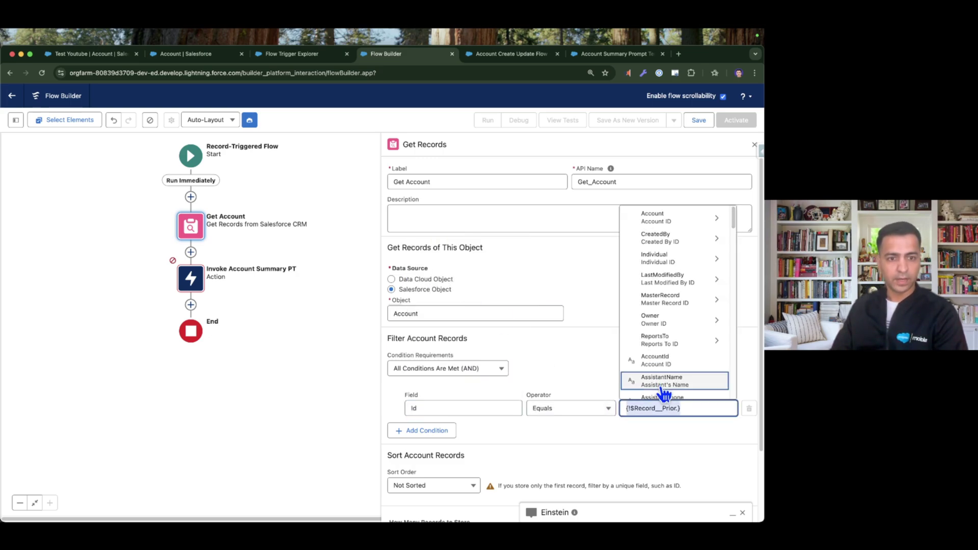
pyautogui.press('BackSpace')
pyautogui.press('BackSpace')
pyautogui.press('BackSpace')
pyautogui.press('BackSpace')
pyautogui.press('BackSpace')
pyautogui.press('BackSpace')
pyautogui.press('BackSpace')
pyautogui.press('BackSpace')
pyautogui.press('BackSpace')
pyautogui.click(665, 372)
pyautogui.write('a')
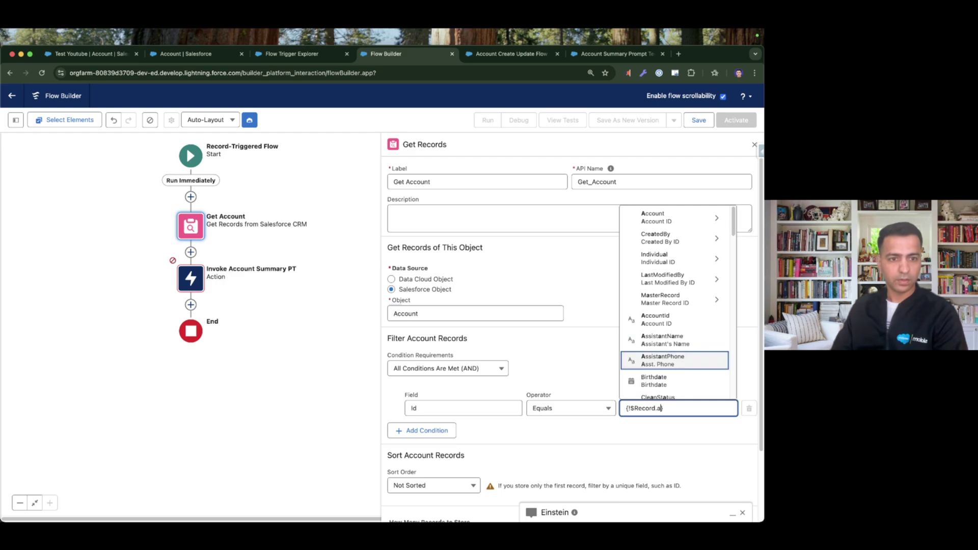
pyautogui.write('cc')
pyautogui.click(662, 349)
pyautogui.scroll(-3, 433, 445)
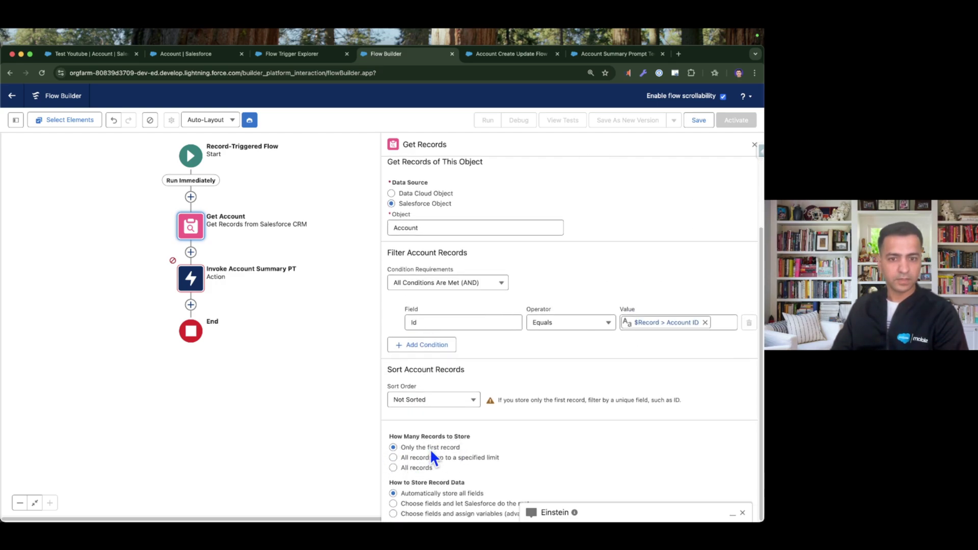
pyautogui.click(754, 145)
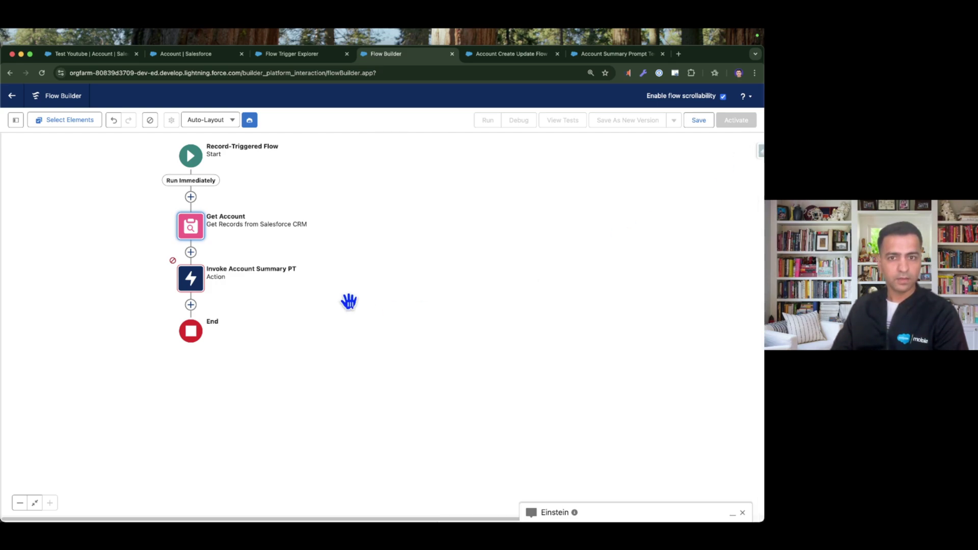
pyautogui.click(206, 281)
# - Set the prompt action's RelatedEntity to Account from Get Account
pyautogui.click(509, 342)
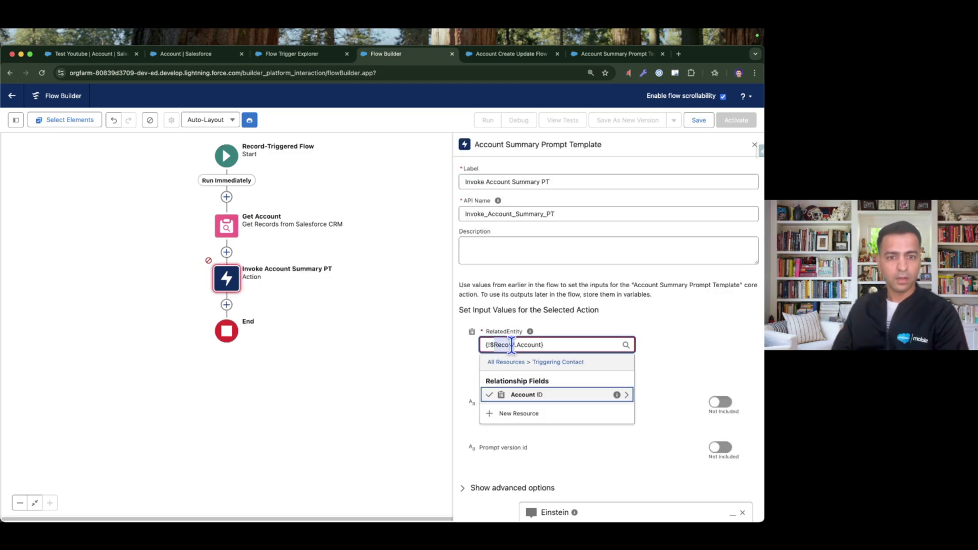
pyautogui.press('BackSpace')
pyautogui.click(535, 424)
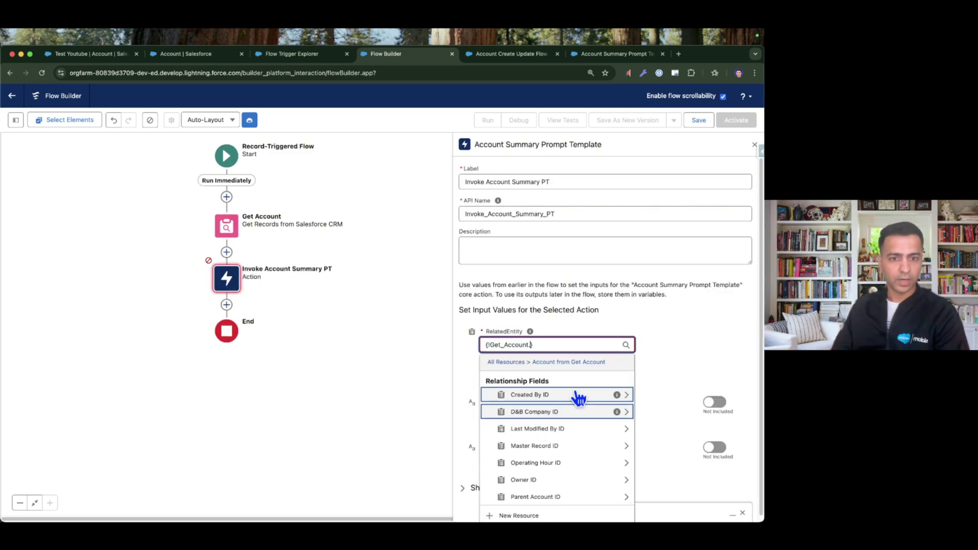
pyautogui.click(672, 338)
# - Store the action's response in a new Text variable named Prompt
pyautogui.click(485, 469)
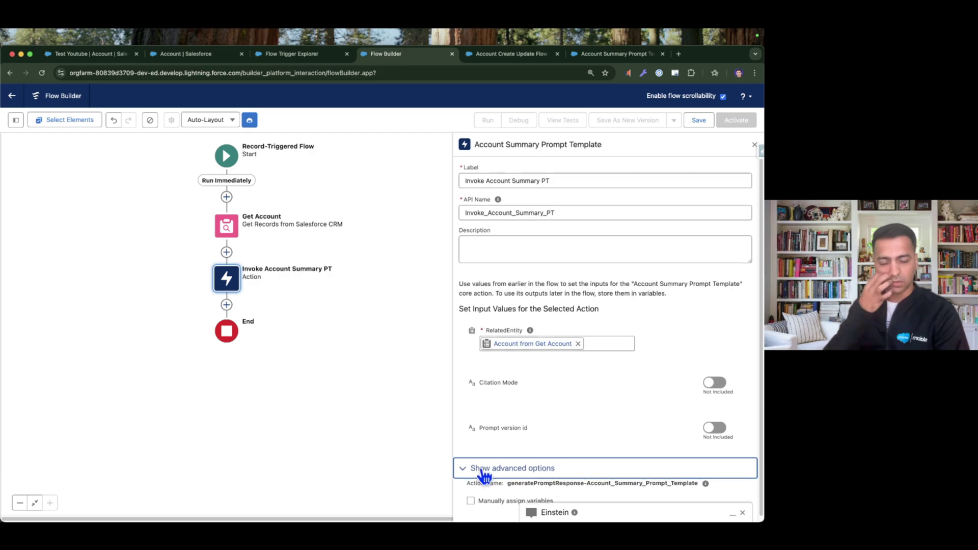
pyautogui.click(474, 497)
pyautogui.scroll(-4, 530, 459)
pyautogui.click(532, 488)
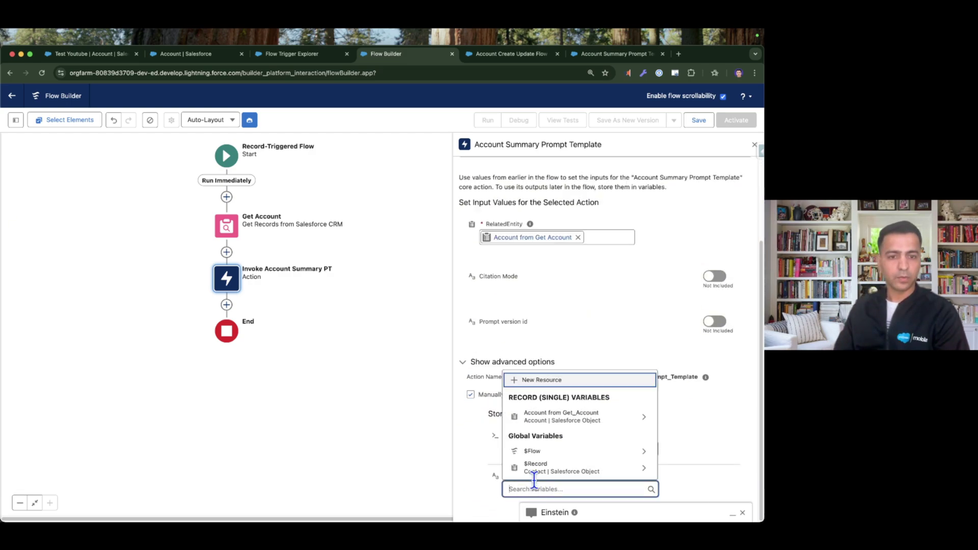
pyautogui.click(541, 380)
pyautogui.click(214, 262)
pyautogui.click(257, 285)
pyautogui.write('P')
pyautogui.press('Tab')
pyautogui.press('Tab')
pyautogui.click(250, 357)
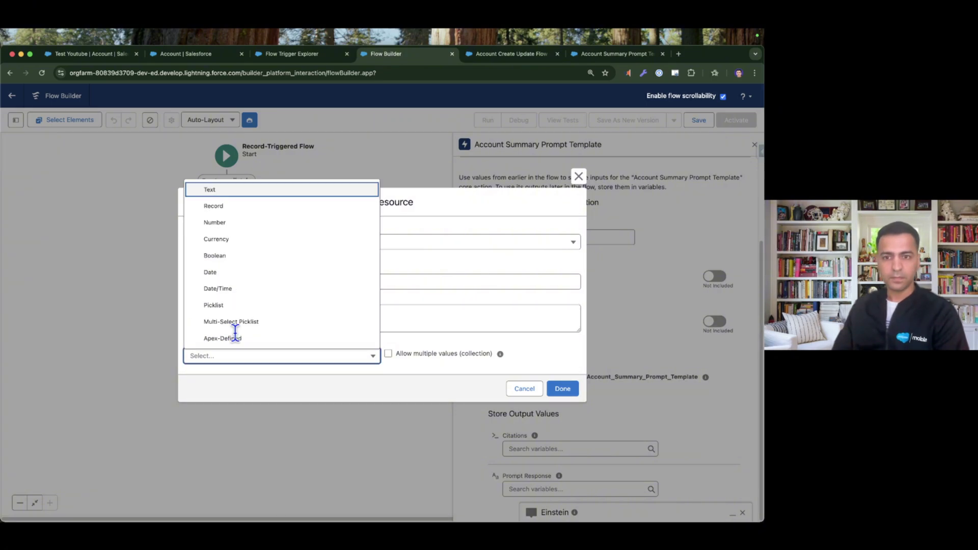
pyautogui.click(217, 192)
pyautogui.click(563, 422)
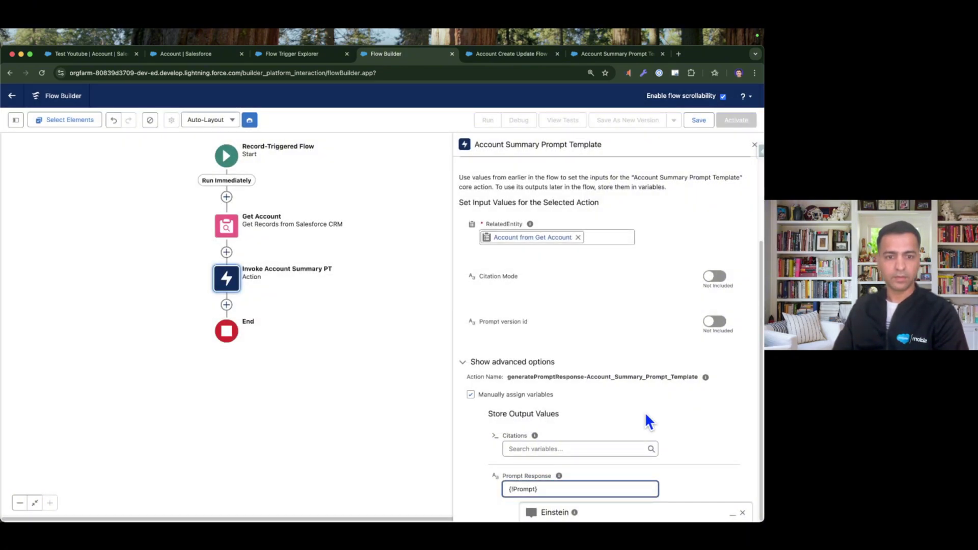
pyautogui.click(755, 144)
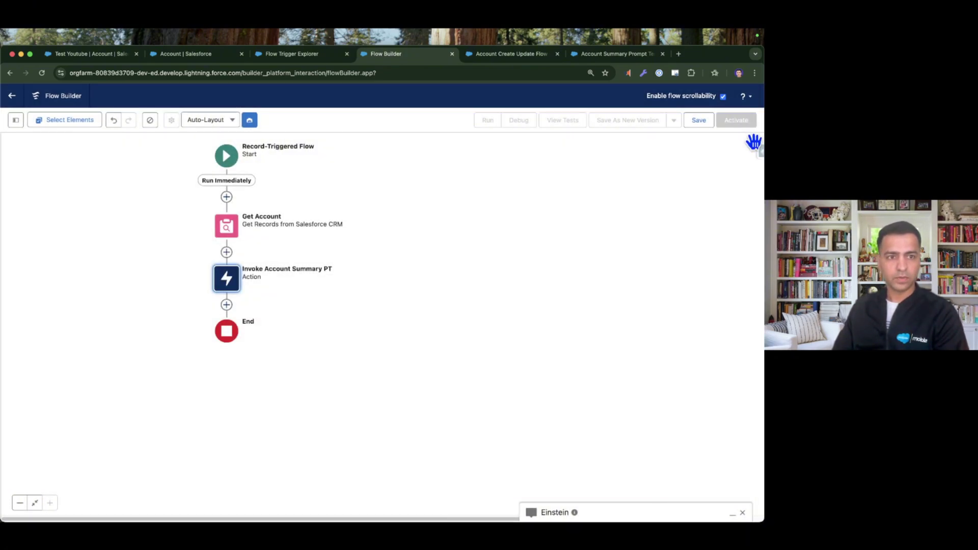
# - Add an Update Records step labelled Update Account Summary after the prompt action
pyautogui.click(226, 305)
pyautogui.write('update')
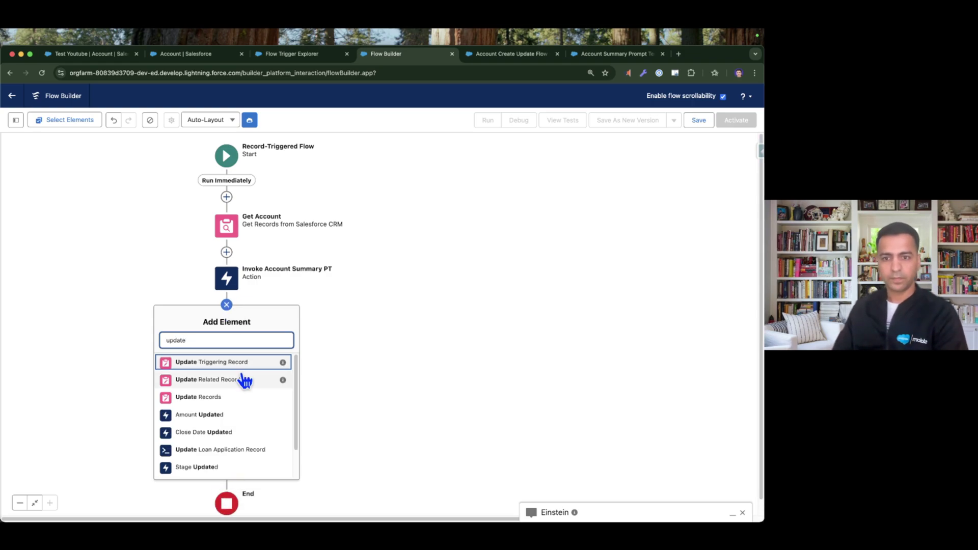
pyautogui.click(198, 396)
pyautogui.write('Upd')
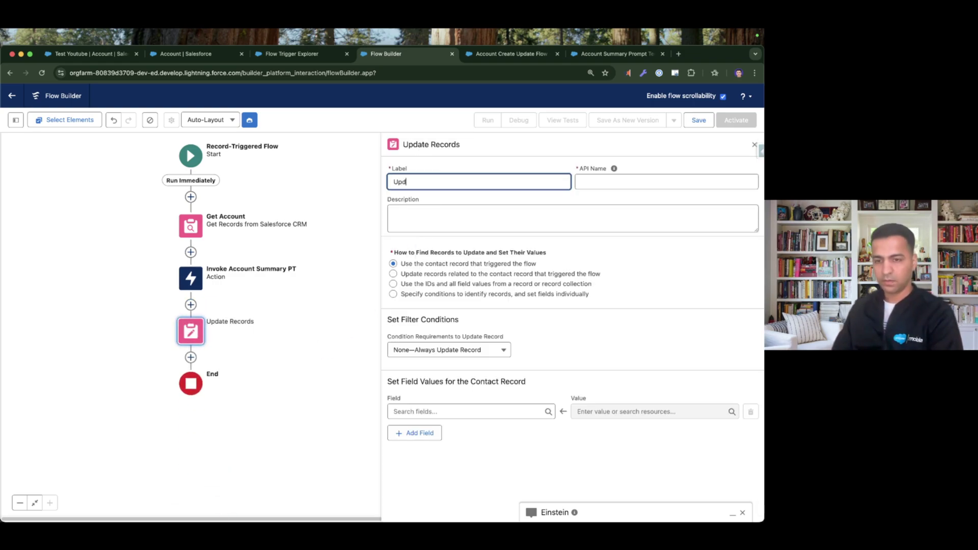
pyautogui.write('ate Account Summary')
pyautogui.press('Tab')
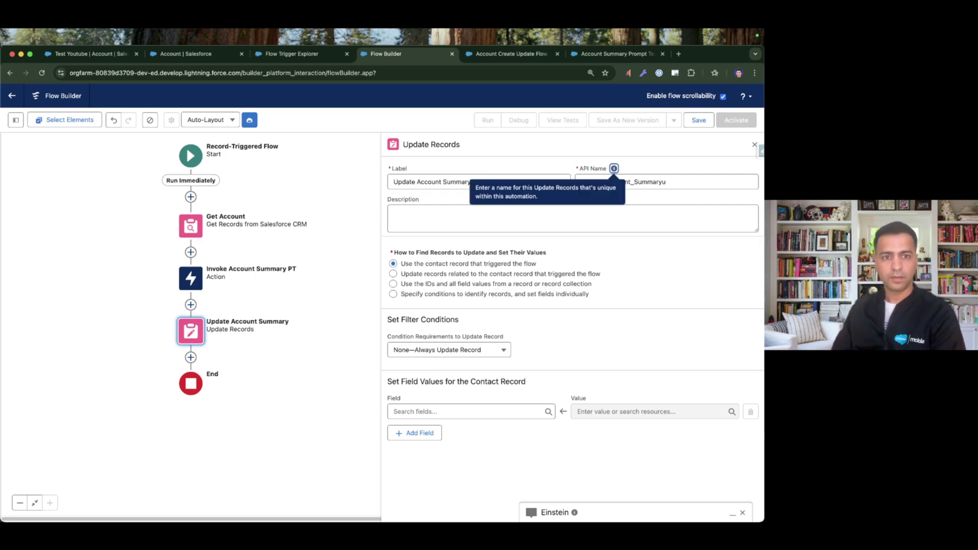
pyautogui.press('Tab')
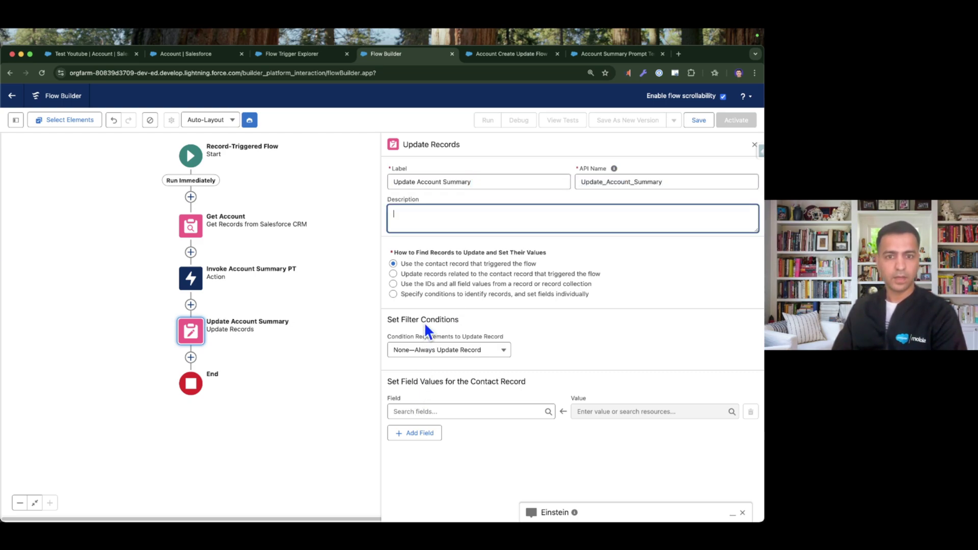
# - Update Account records whose Id Equals the triggering record's Account ID
pyautogui.click(439, 294)
pyautogui.click(438, 350)
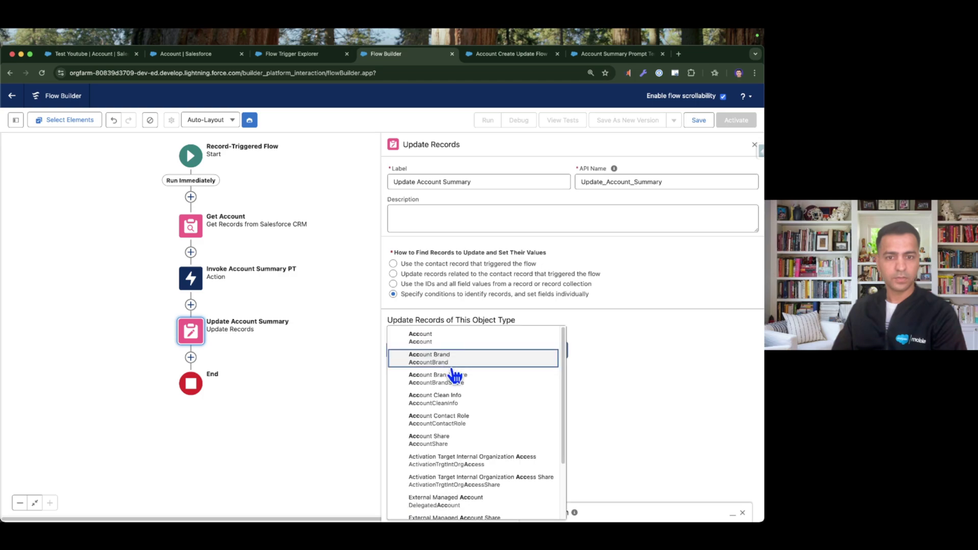
pyautogui.click(431, 349)
pyautogui.click(436, 453)
pyautogui.write('Id')
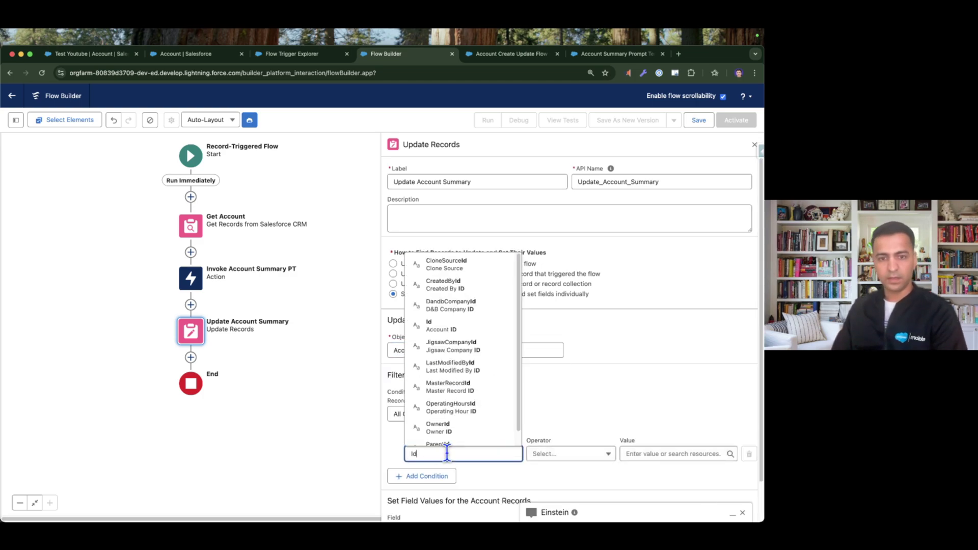
pyautogui.click(448, 343)
pyautogui.click(649, 453)
pyautogui.write('rec')
pyautogui.click(657, 430)
pyautogui.write('acc')
pyautogui.click(675, 397)
# - Set the Account's Summary__c field to the Prompt variable
pyautogui.scroll(-2, 598, 421)
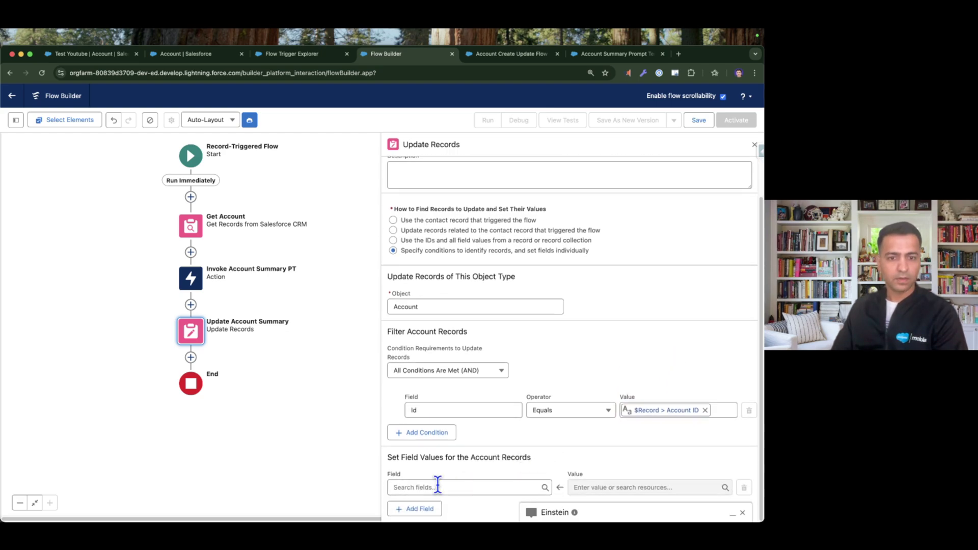
pyautogui.click(436, 487)
pyautogui.write('Summary')
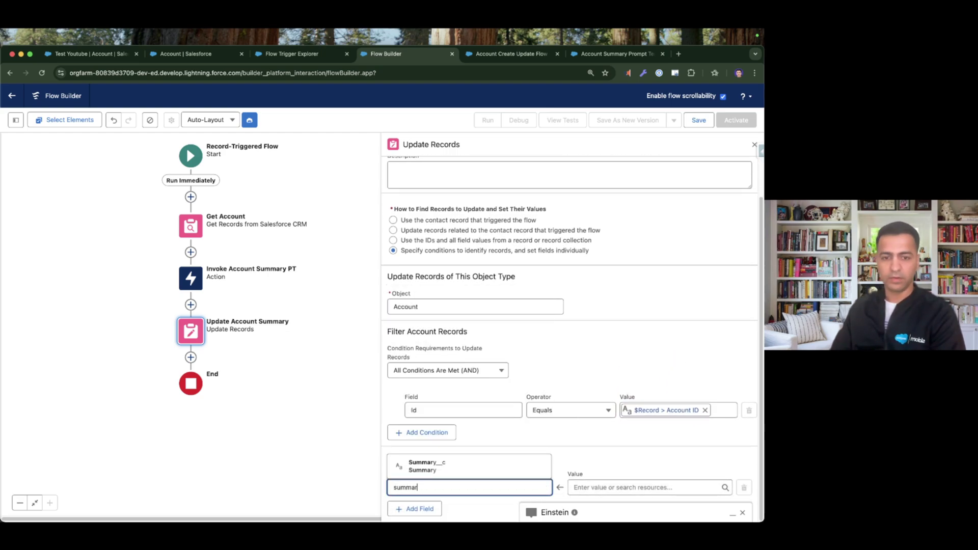
pyautogui.click(449, 462)
pyautogui.click(609, 482)
pyautogui.write('Promp')
pyautogui.click(606, 464)
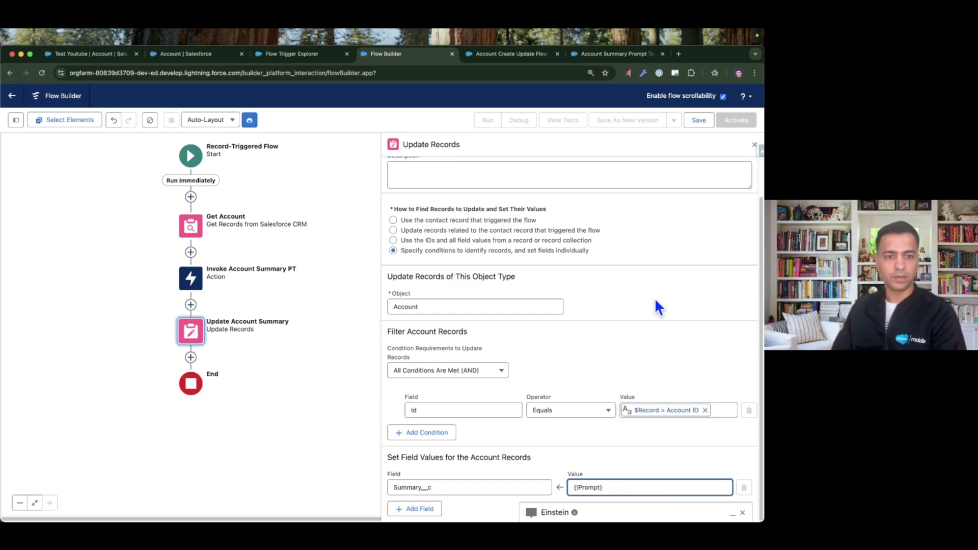
# - Save the flow, naming it Contact Create Update Flow
pyautogui.click(699, 120)
pyautogui.click(225, 269)
pyautogui.write('Contact Create Updat Flow')
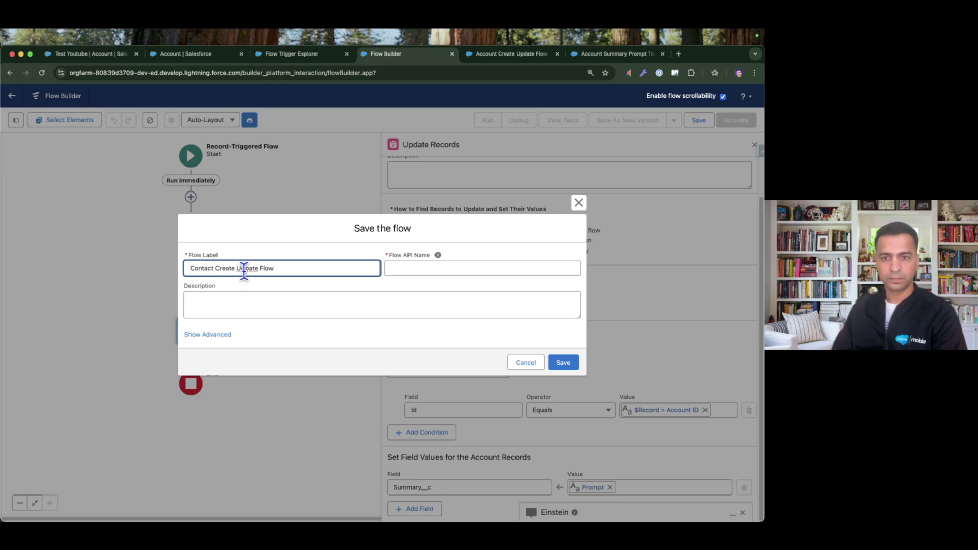
# - Save the Contact flow as 'Contact Create Update Flow' with its auto-filled API name, then activate it
pyautogui.press('Tab')
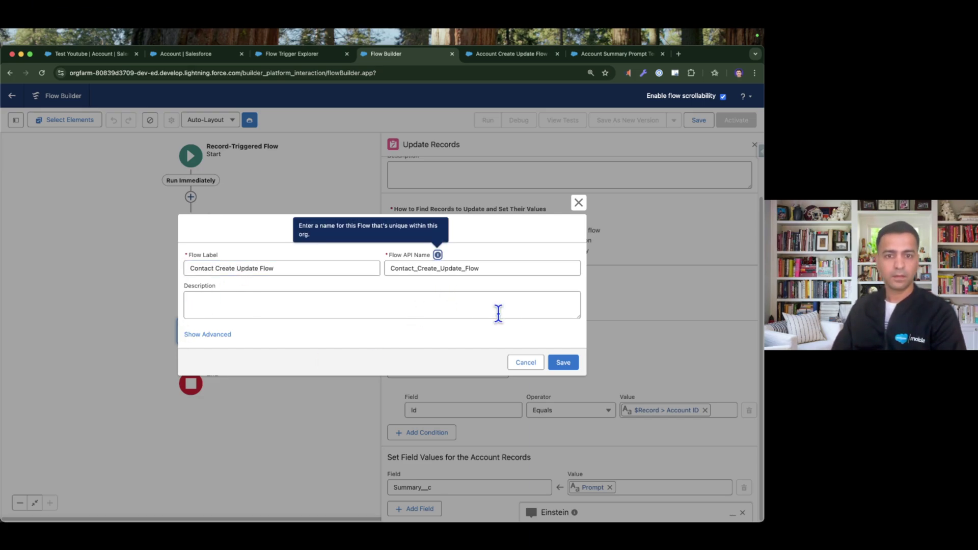
pyautogui.click(552, 360)
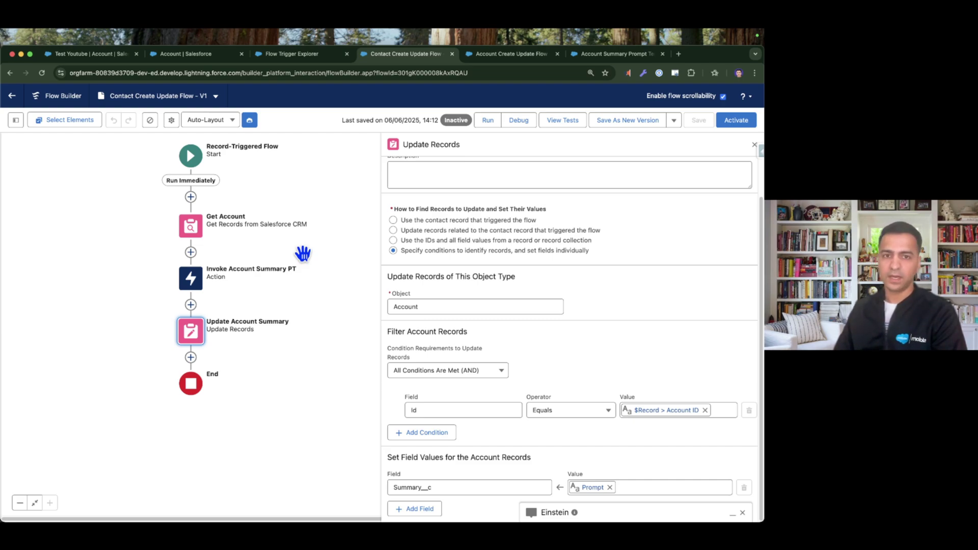
pyautogui.click(740, 122)
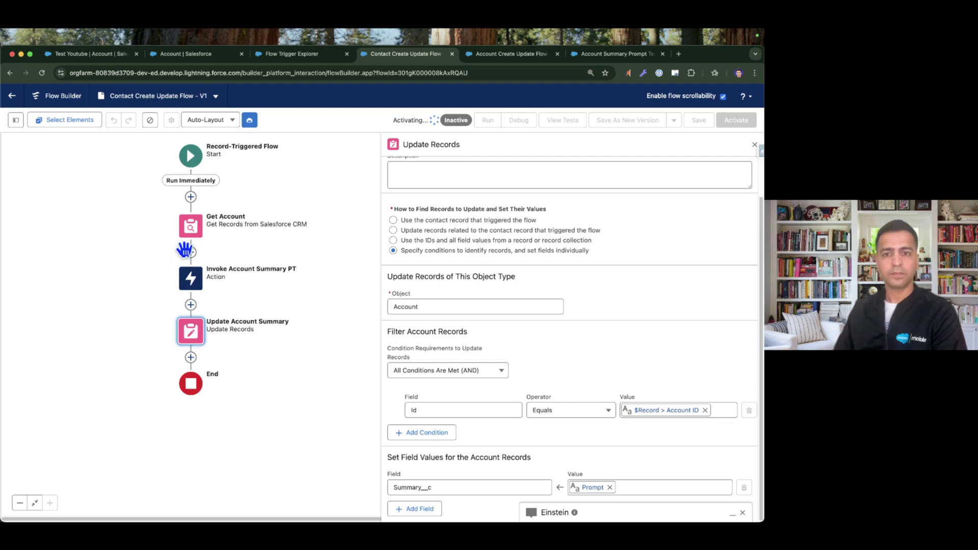
# - Back on the Test Youtube account, review the current Summary and start a new contact with salutation Mr
pyautogui.click(89, 54)
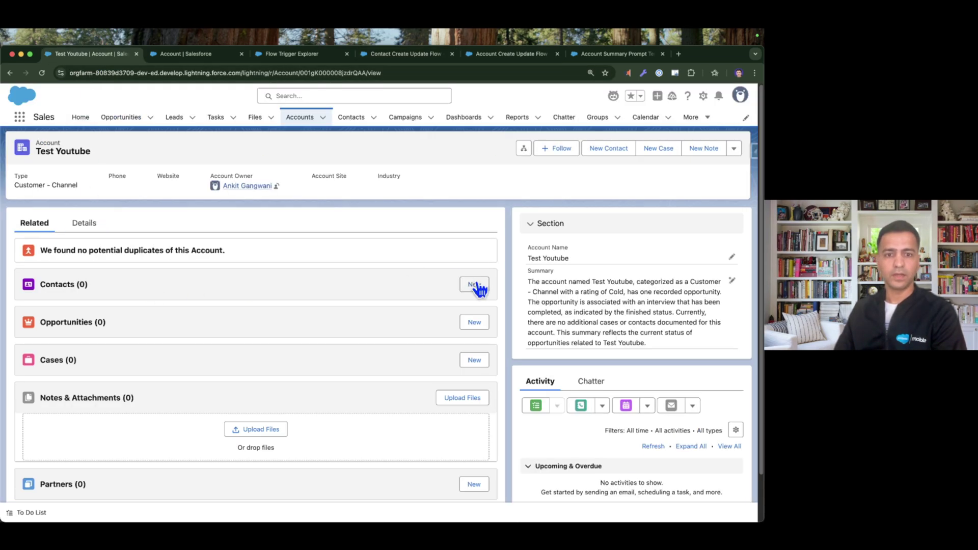
pyautogui.moveTo(662, 344); pyautogui.dragTo(526, 279)
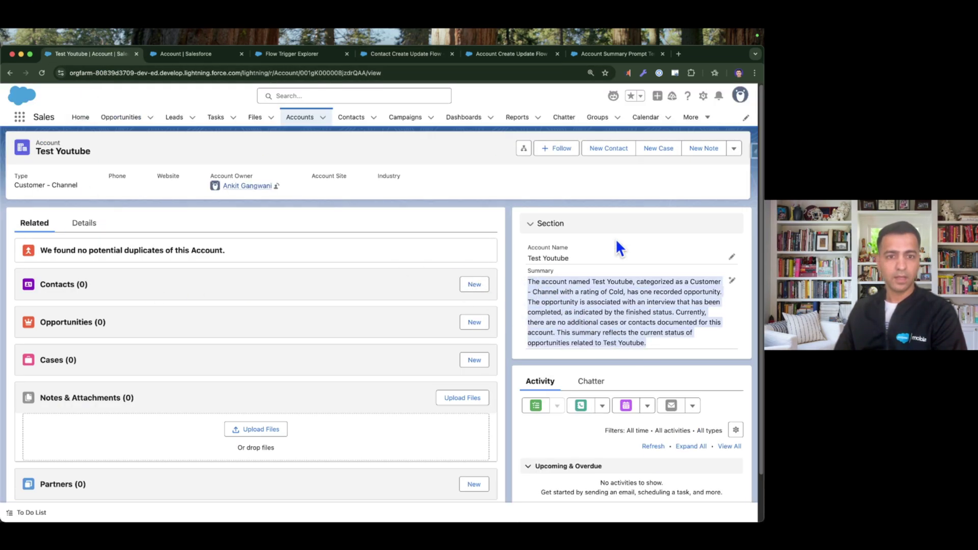
pyautogui.click(471, 286)
pyautogui.click(227, 235)
pyautogui.click(255, 273)
# - Enter the contact's first name, last name and e-mail, save it, and check the regenerated Summary
pyautogui.click(233, 263)
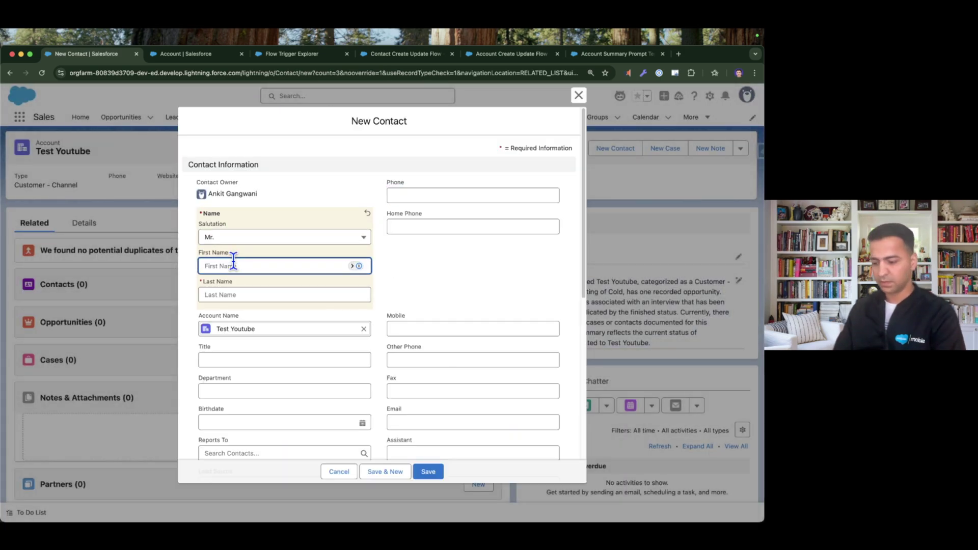
pyautogui.write('TEstt')
pyautogui.press('Tab')
pyautogui.write('C')
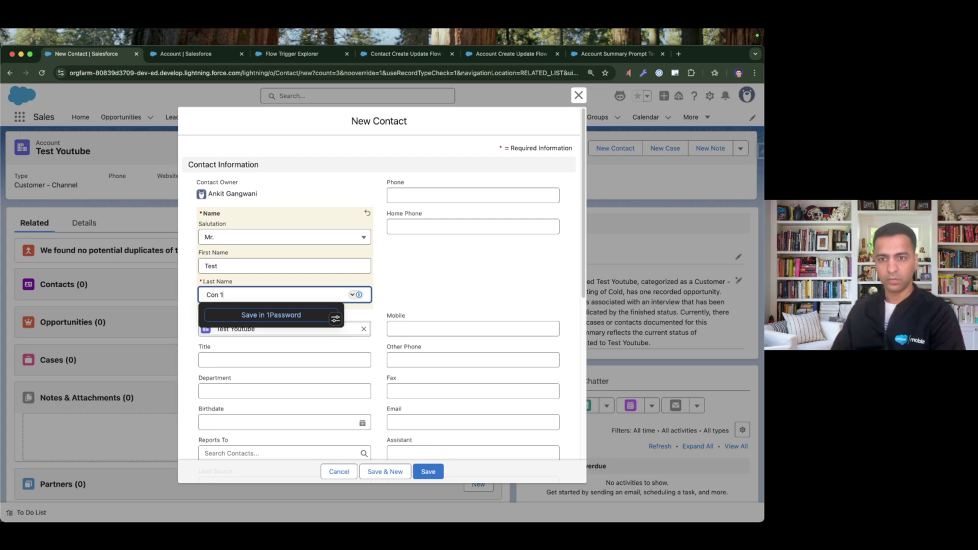
pyautogui.click(419, 421)
pyautogui.write('con1@test.com')
pyautogui.click(432, 472)
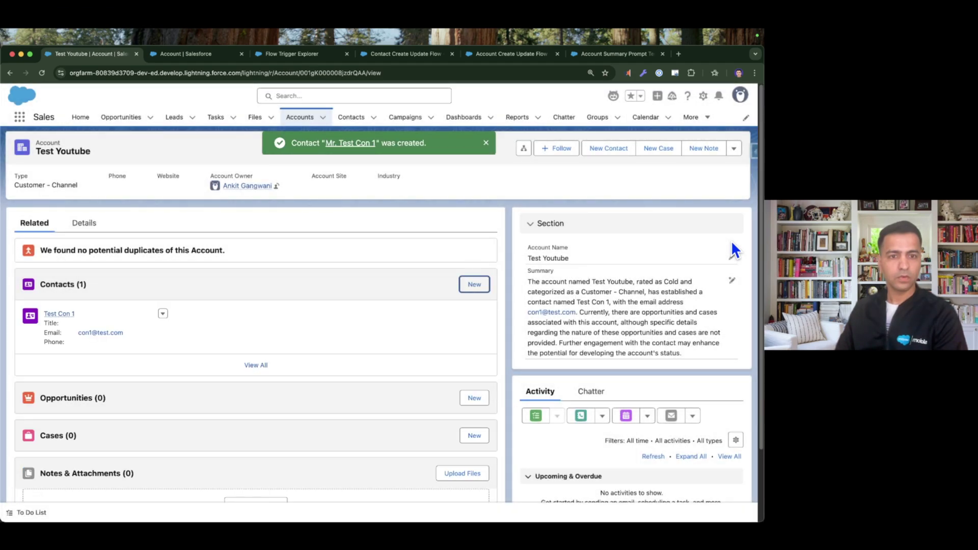
pyautogui.moveTo(683, 352); pyautogui.dragTo(567, 282)
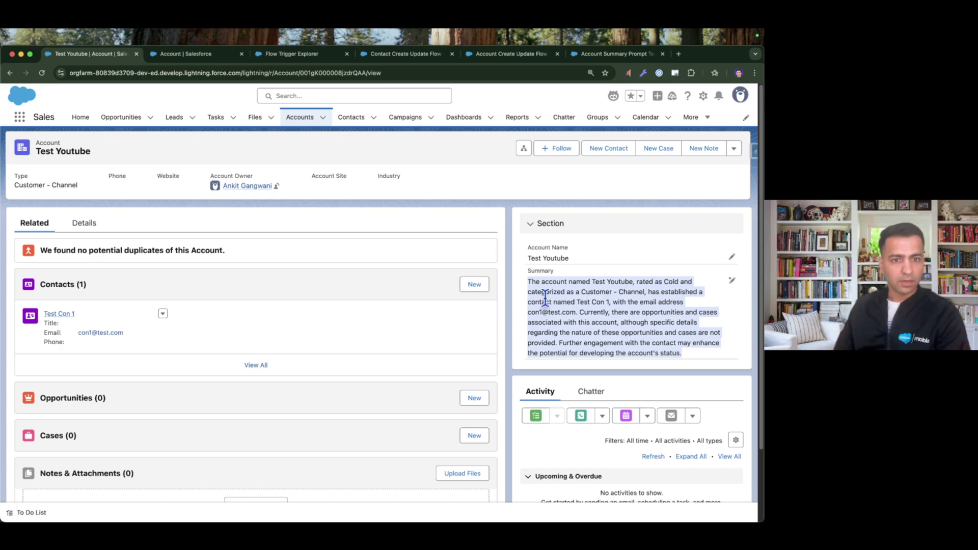
# - Start a second Test Youtube contact with salutation Mr. and enter its first name
pyautogui.click(475, 284)
pyautogui.click(255, 238)
pyautogui.click(230, 273)
pyautogui.click(257, 265)
pyautogui.write('Test')
pyautogui.press('Tab')
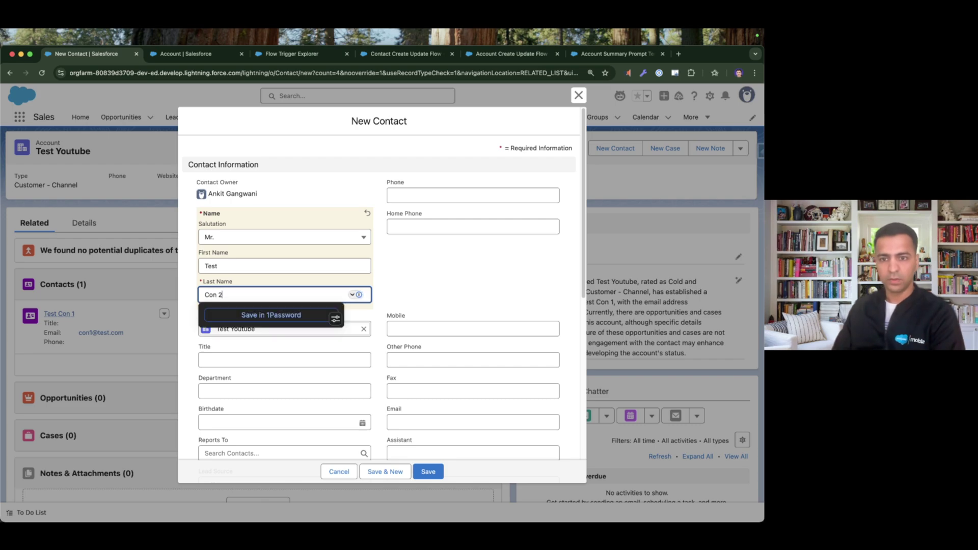
# - Add the second contact's e-mail, save it, and review the Summary now describing two contacts
pyautogui.click(413, 420)
pyautogui.write('con2@test.com')
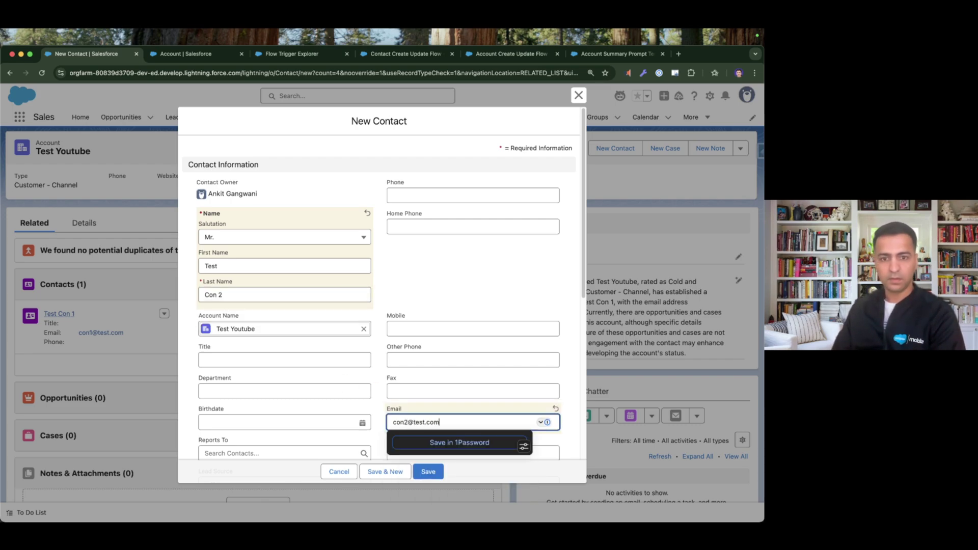
pyautogui.press('Tab')
pyautogui.click(428, 472)
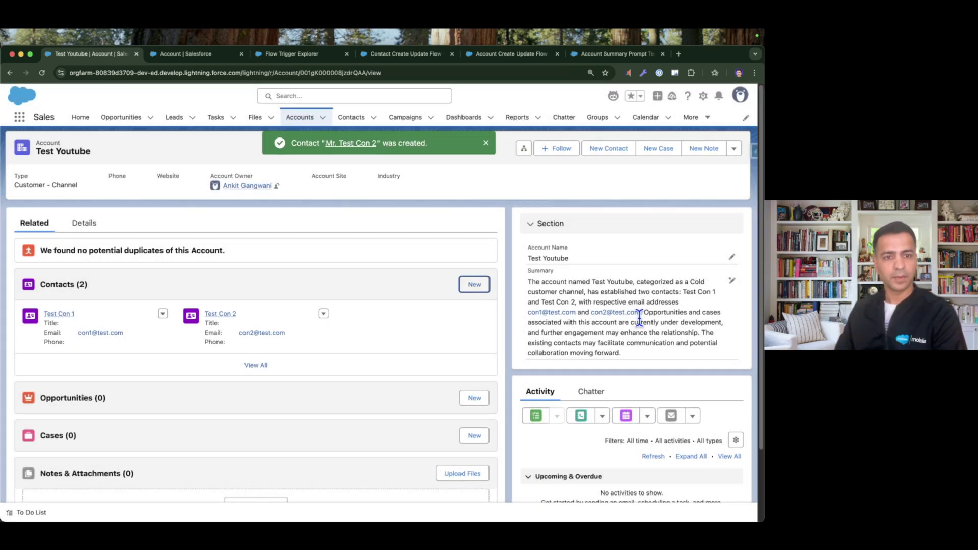
pyautogui.moveTo(588, 293); pyautogui.dragTo(682, 294)
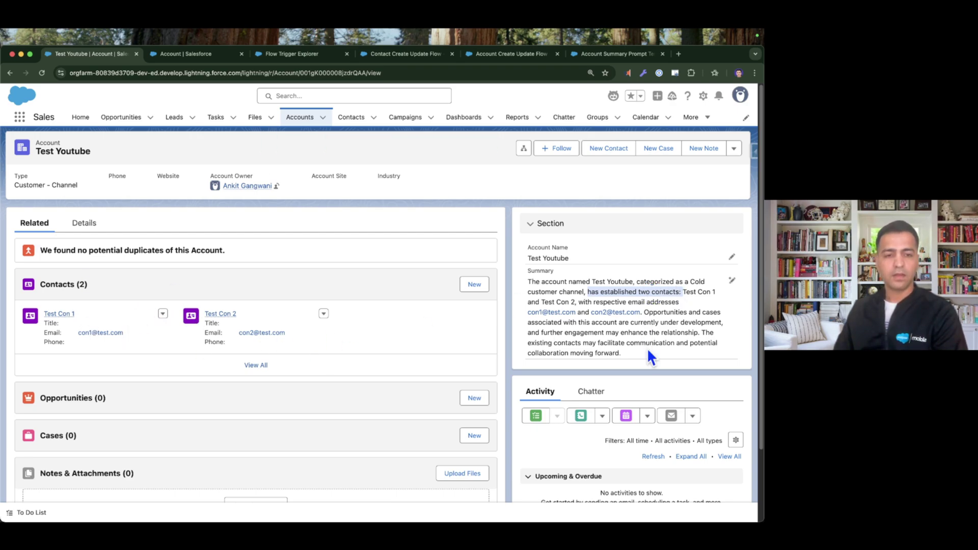
pyautogui.moveTo(648, 351); pyautogui.dragTo(521, 273)
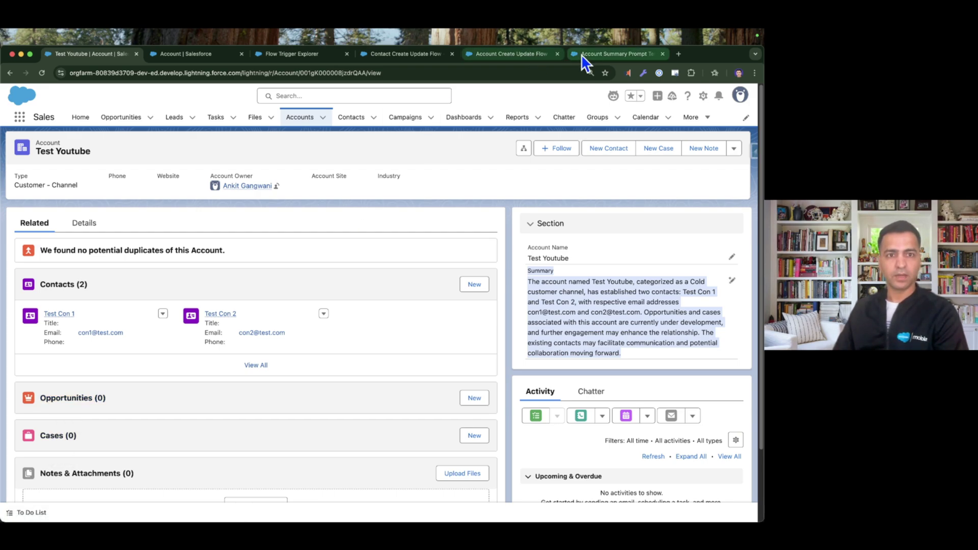
pyautogui.click(380, 56)
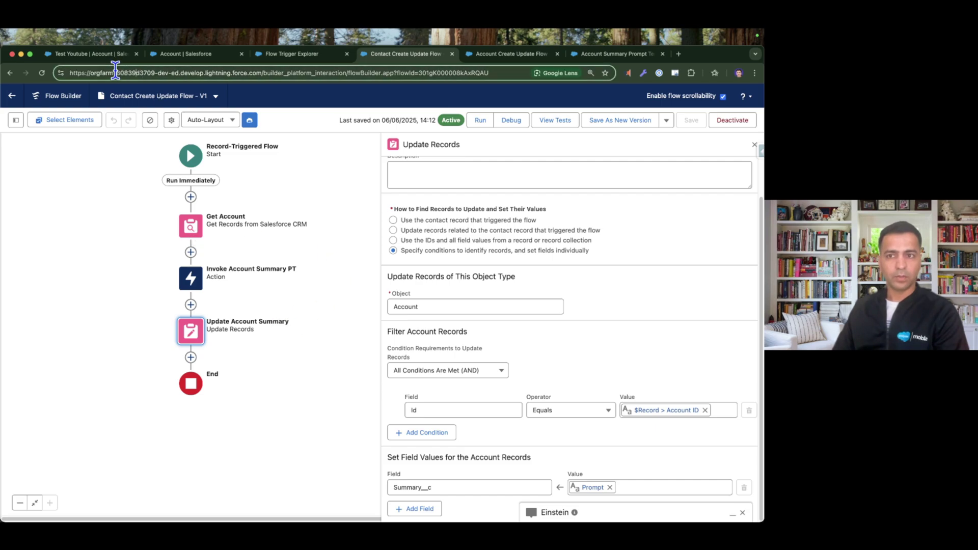
pyautogui.click(107, 55)
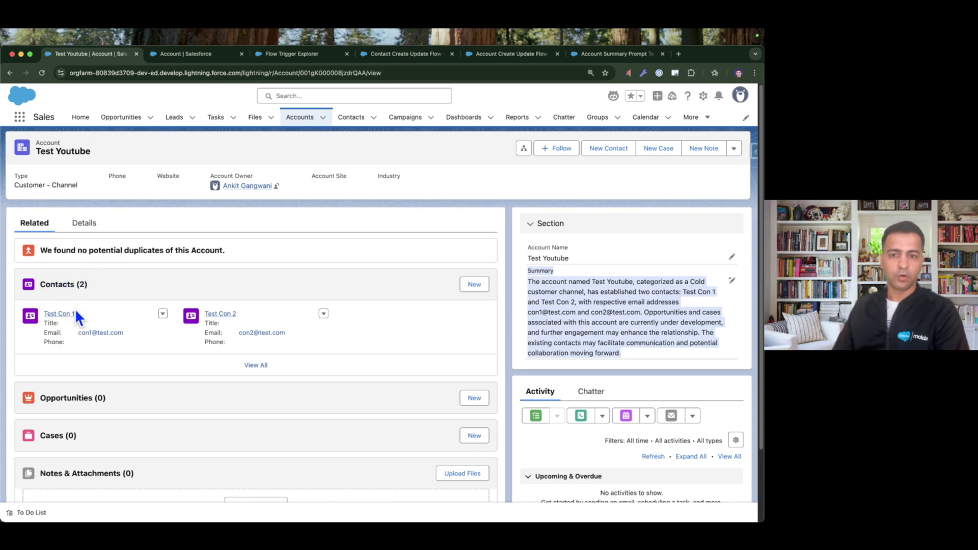
pyautogui.moveTo(641, 355); pyautogui.dragTo(524, 265)
pyautogui.moveTo(635, 353); pyautogui.dragTo(528, 281)
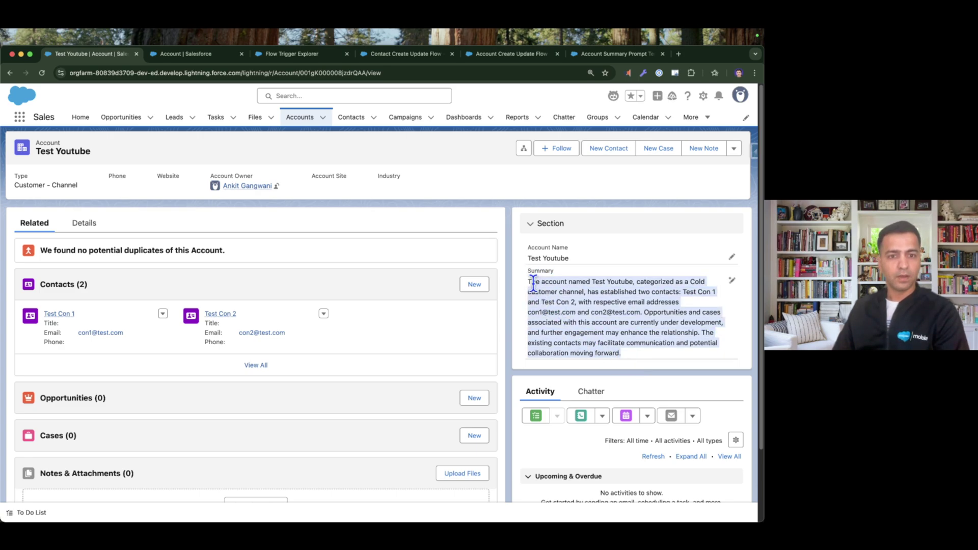